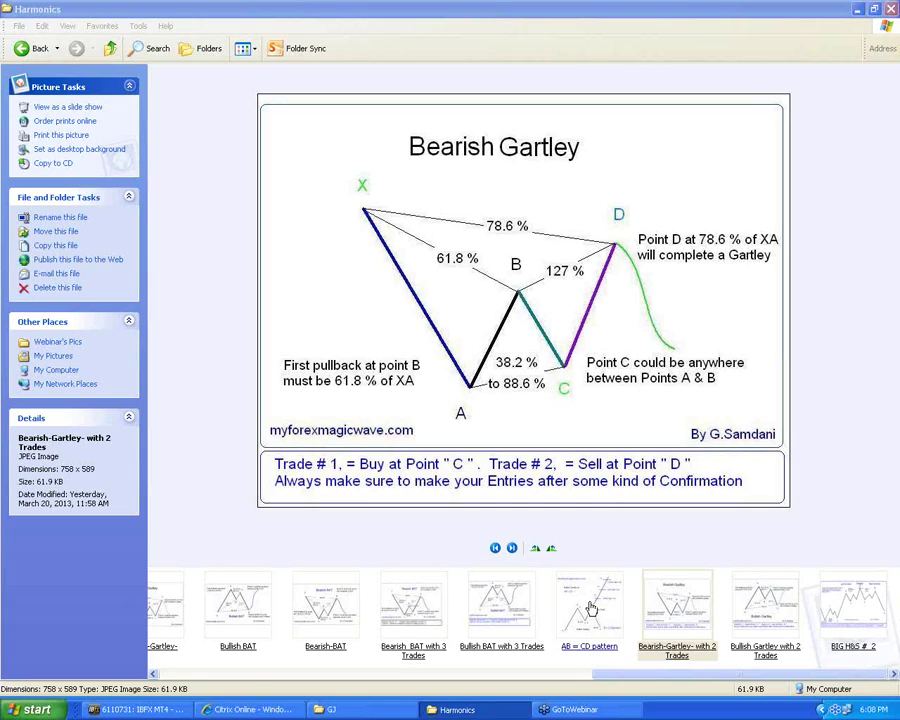
- Open the AB = CD pattern picture from the Harmonics folder at full size, examine its D levels, and close the viewer
click(589, 606)
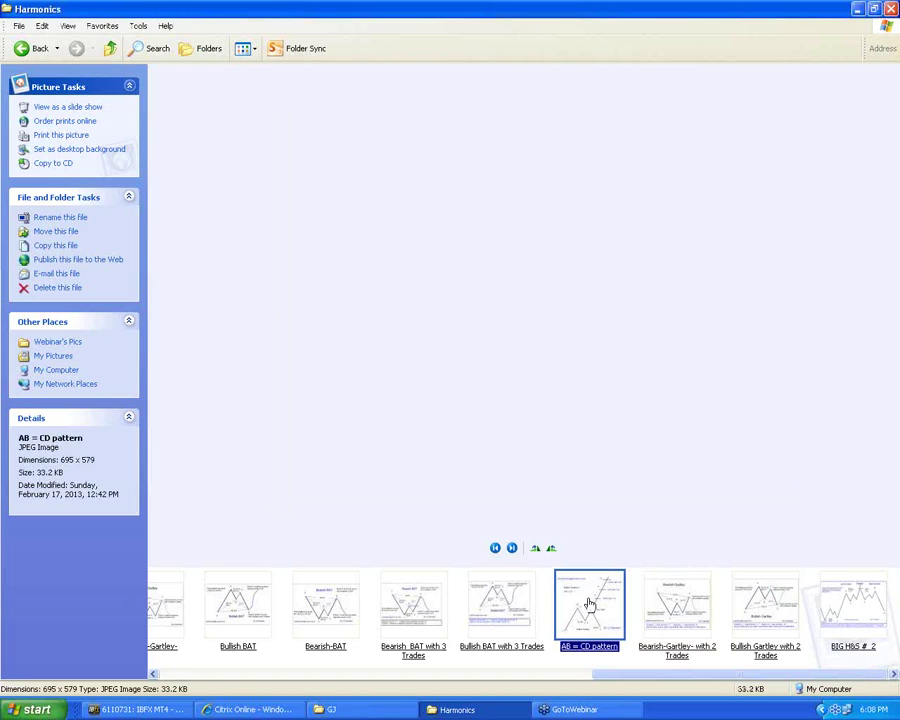
double_click(589, 604)
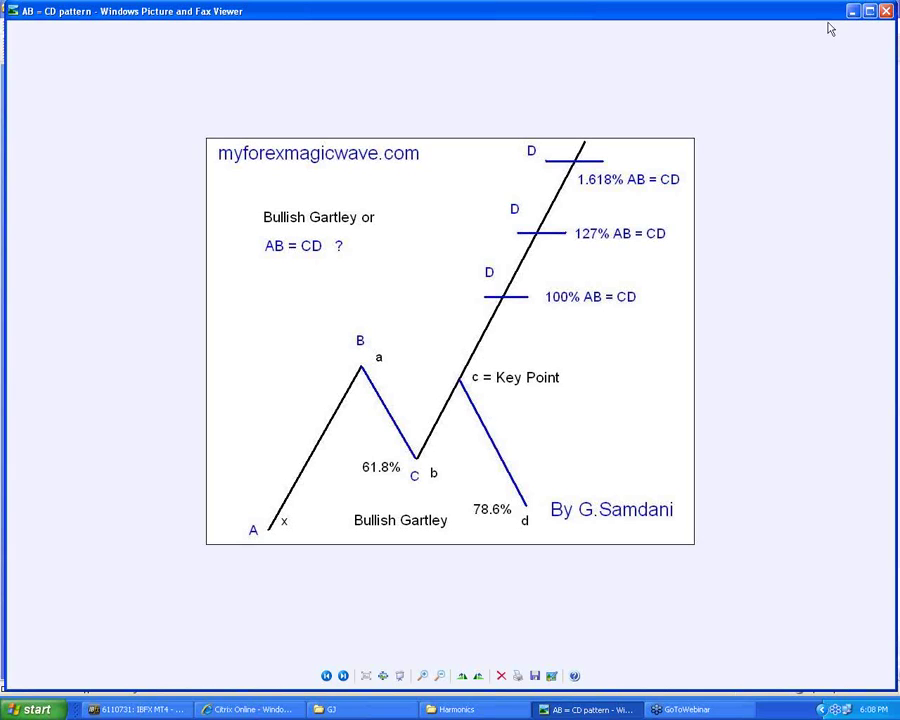
click(887, 13)
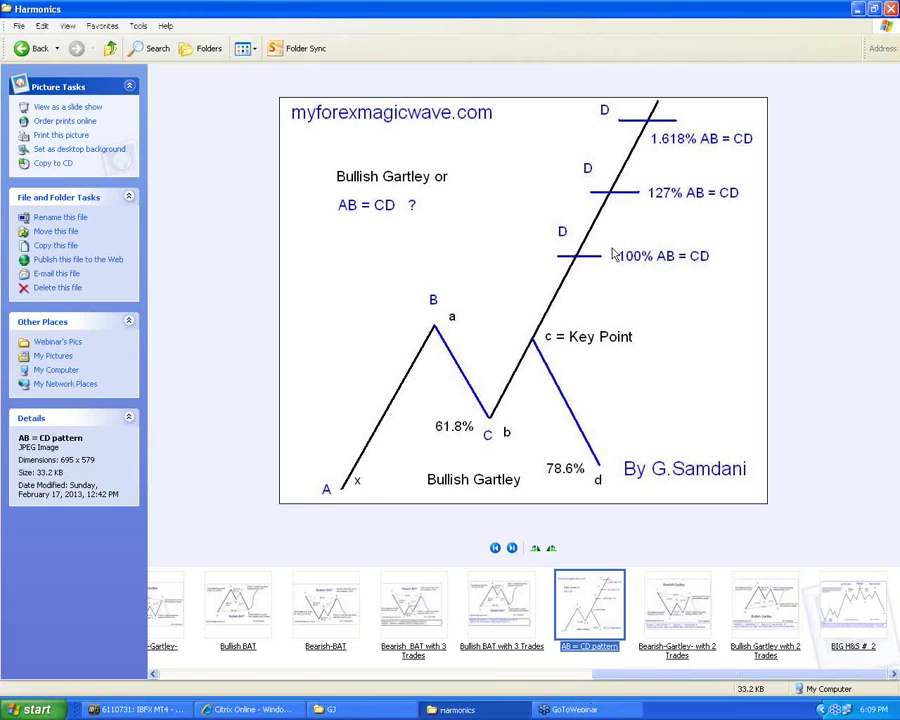
- Bring the Harmonics folder back up and display the Bearish-Gartley- with 2 Trades picture
click(489, 711)
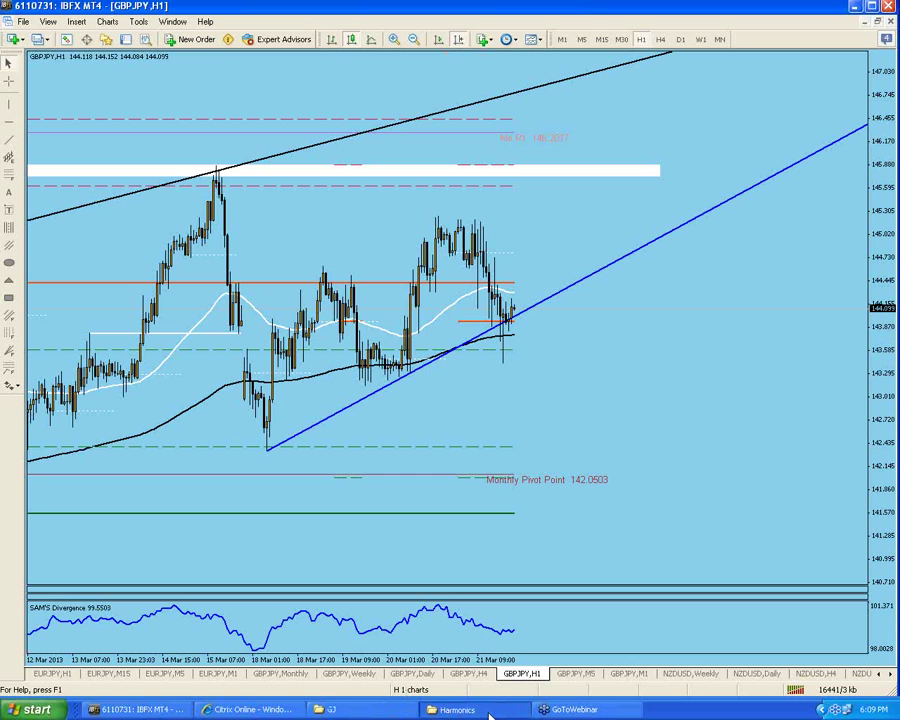
click(489, 714)
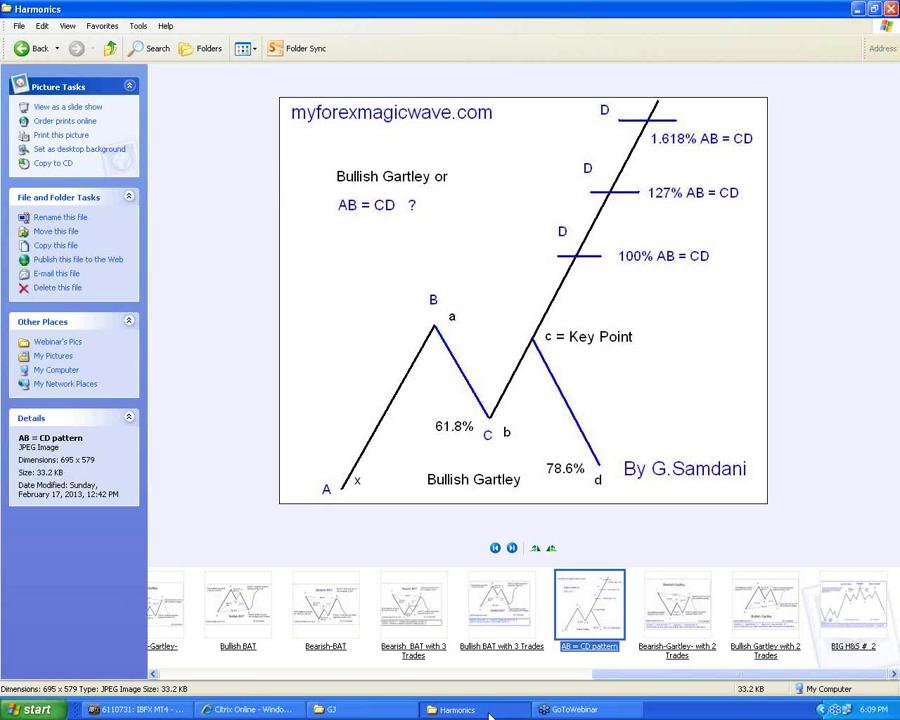
click(683, 618)
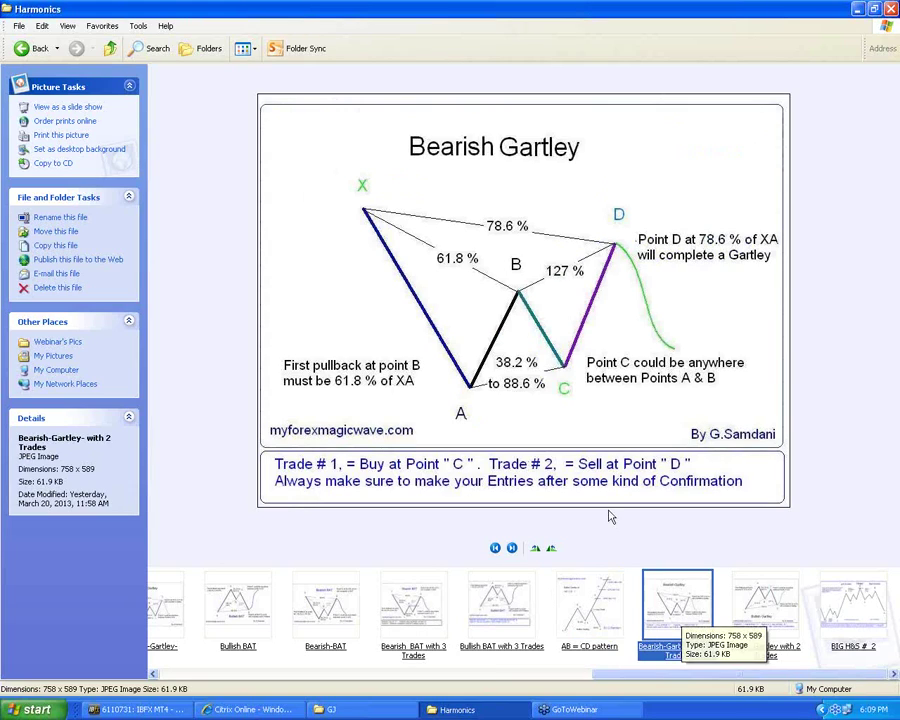
- Review earlier price action on the GBPJPY H1 chart in MetaTrader 4 and display the 3_h1_03-19-13 picture from the GJ folder
click(148, 713)
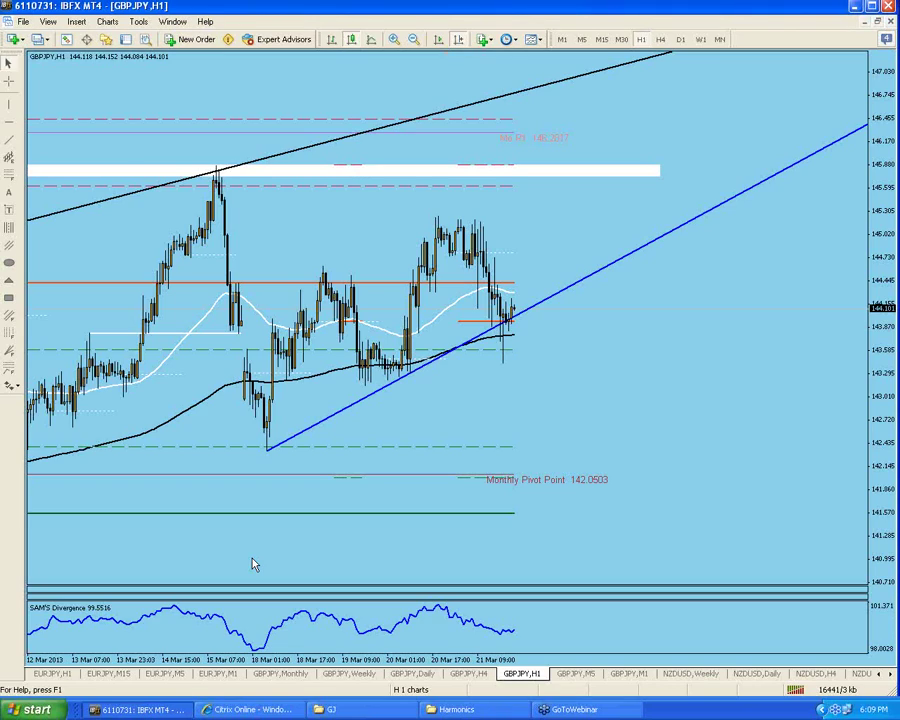
drag(252, 563, 350, 539)
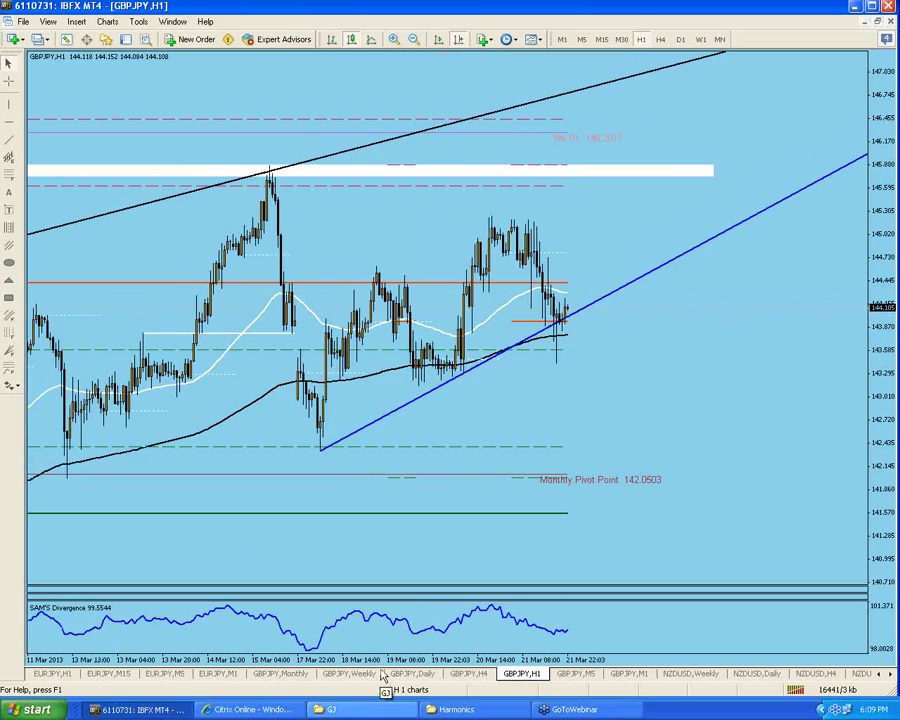
click(330, 709)
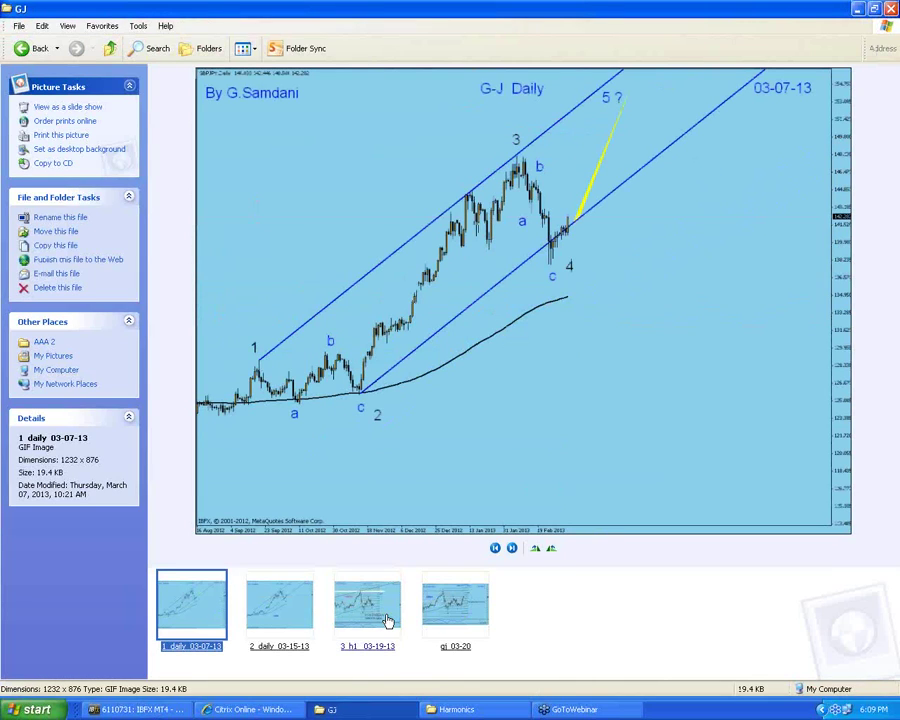
click(367, 605)
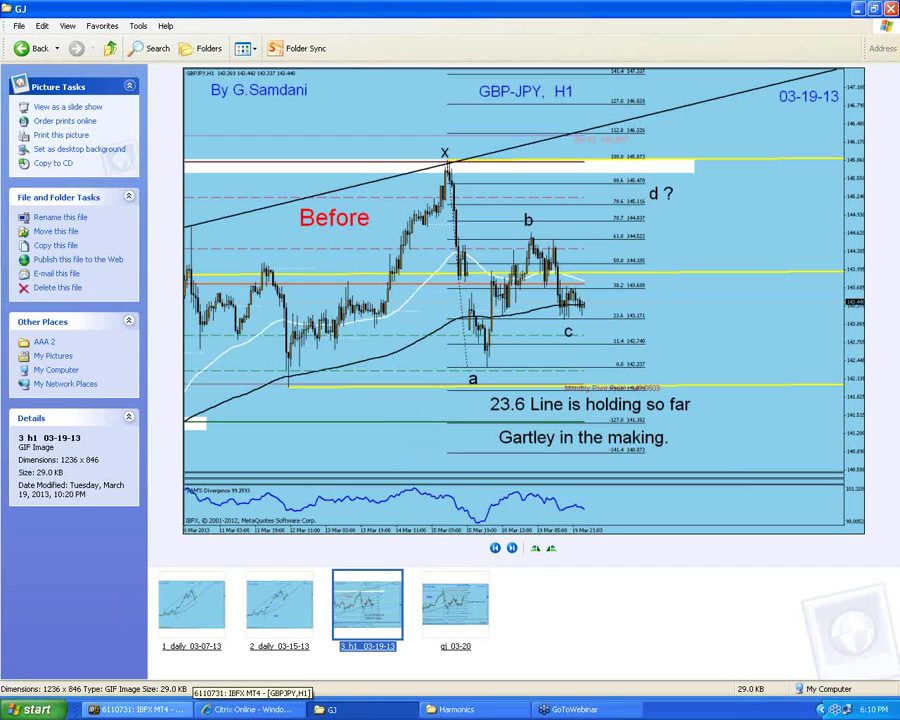
- Switch to MetaTrader 4 and add a text label "a" above the highest peak on the GBPJPY H1 chart
click(170, 710)
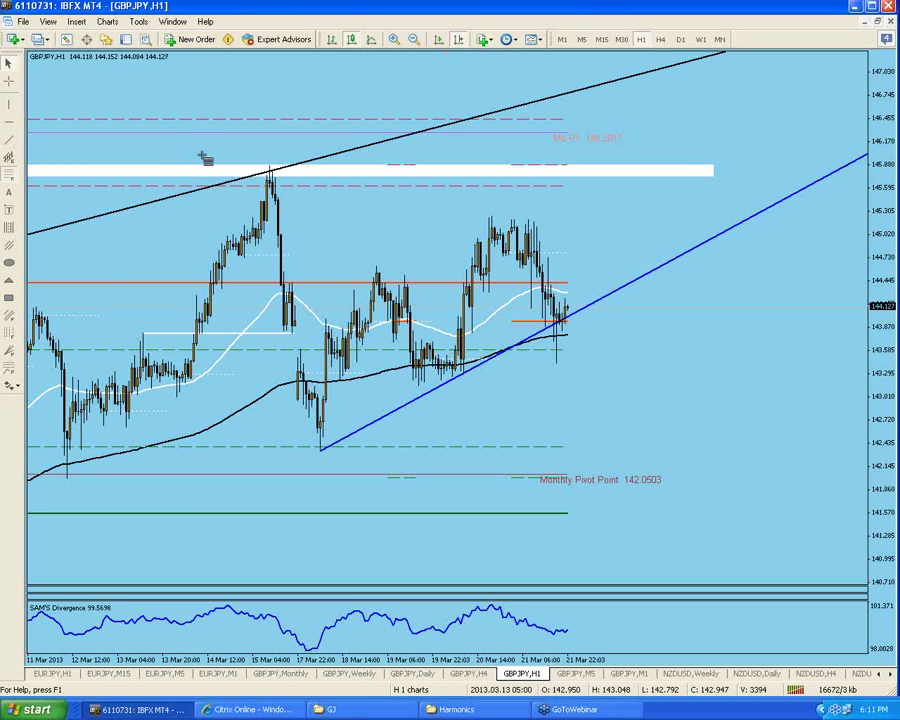
click(221, 155)
click(9, 197)
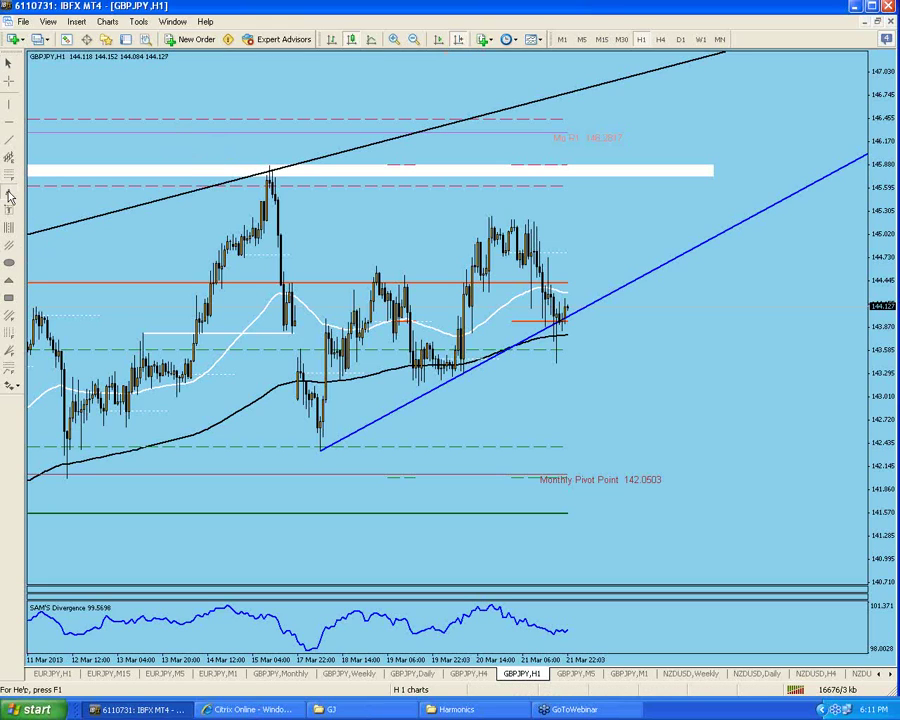
click(268, 140)
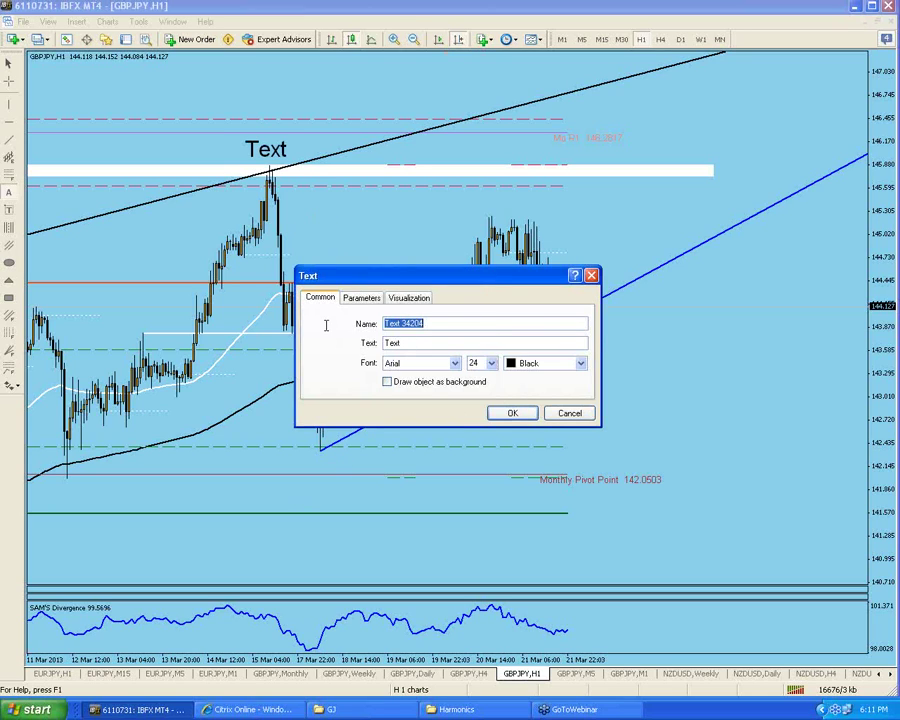
key(Tab)
text(a)
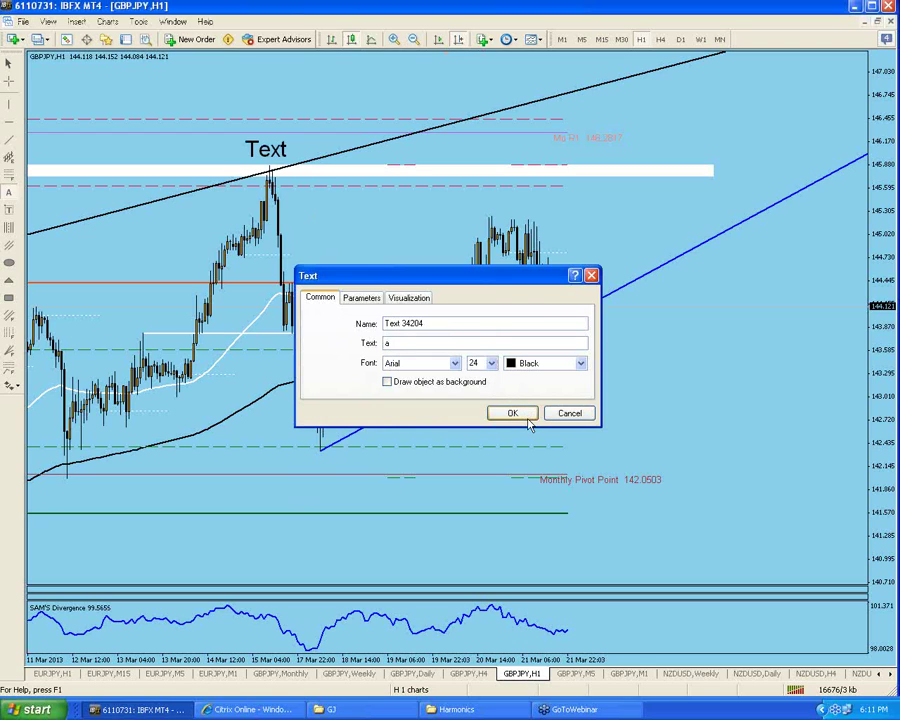
click(527, 419)
double_click(266, 145)
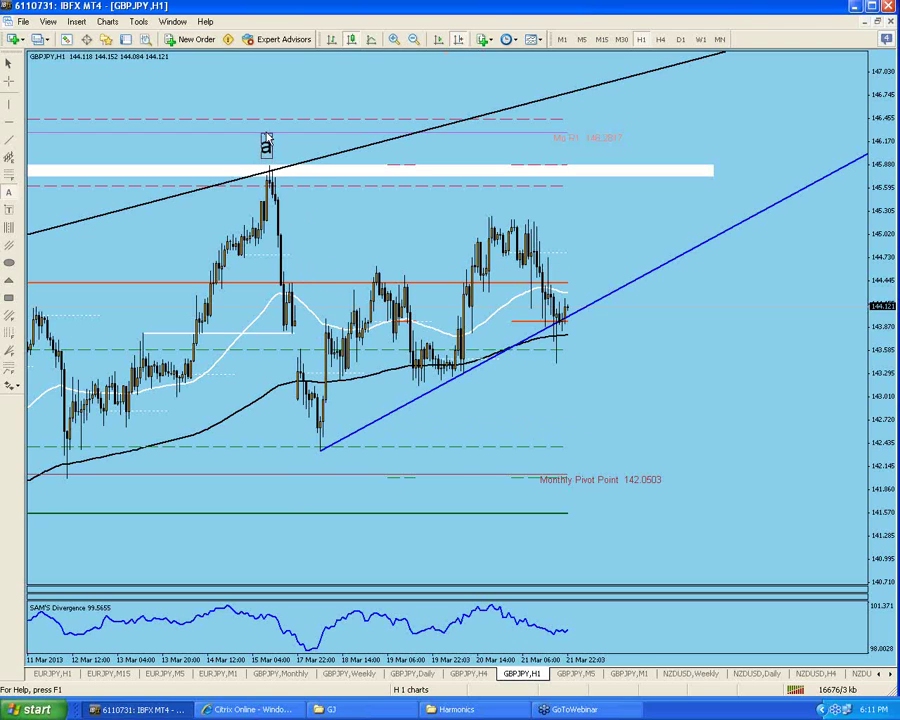
click(29, 188)
- Add a text label "b" and position it above the first rebound high after the major low
click(12, 197)
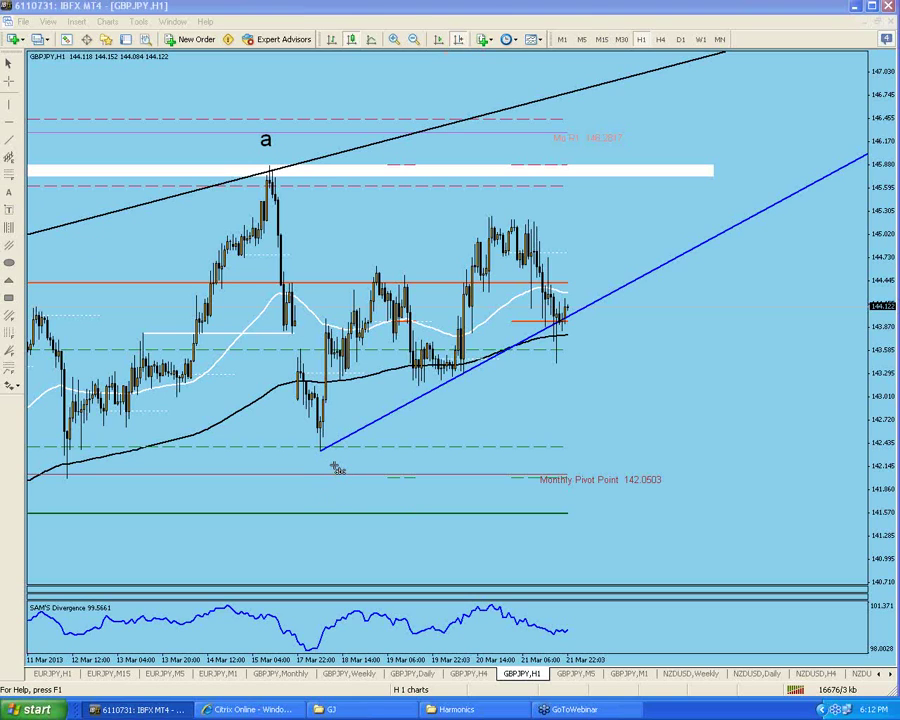
click(335, 466)
text(b)
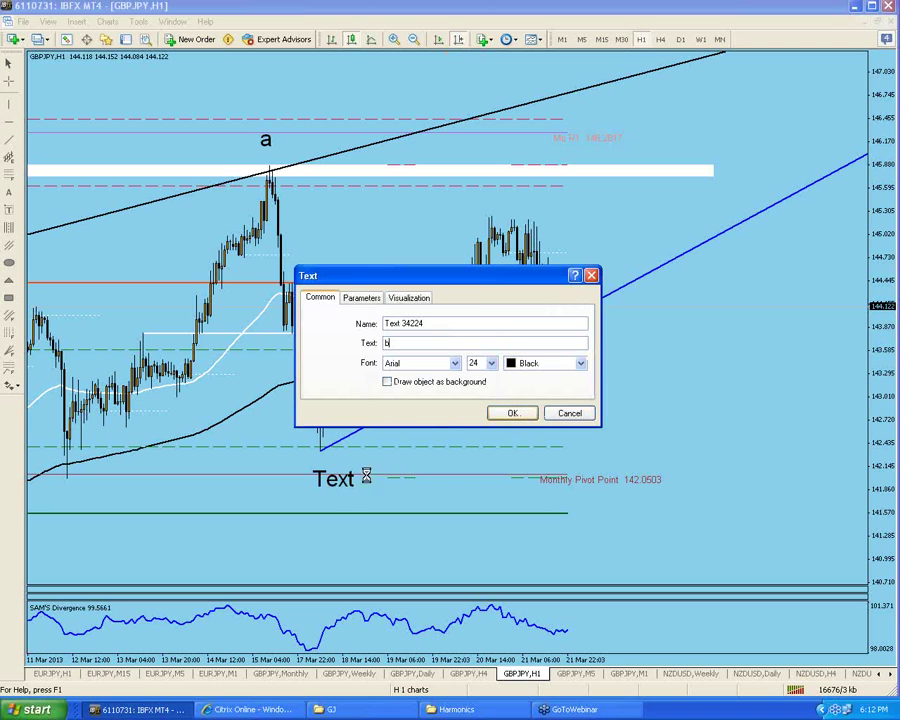
key(Return)
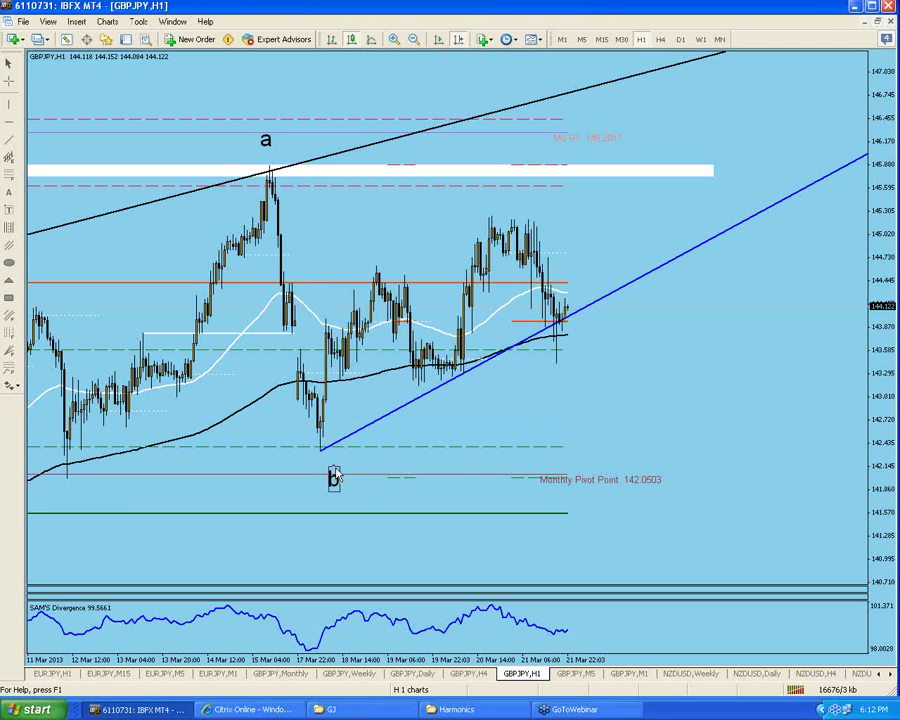
drag(343, 376, 360, 258)
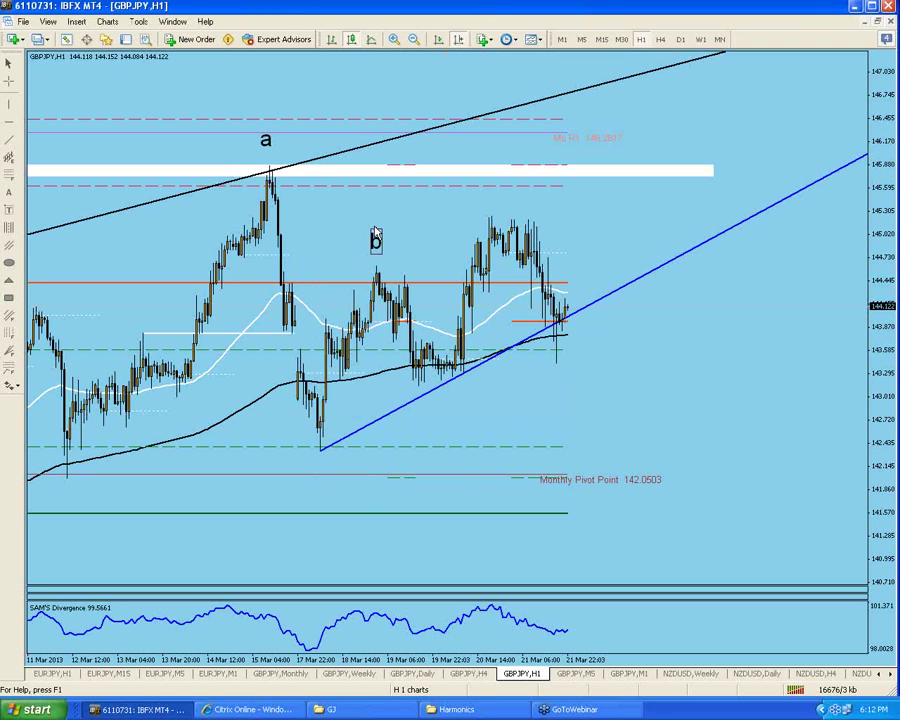
- Move the "a" label just below the swing low where the blue trendline starts
double_click(266, 140)
drag(266, 140, 322, 464)
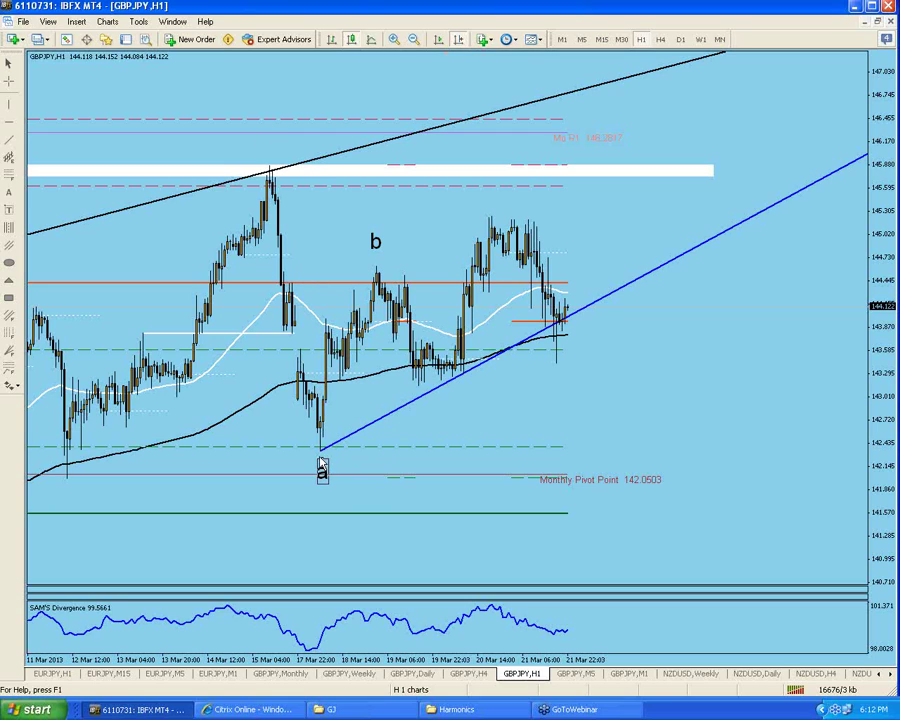
click(225, 326)
- Add a text label "x" above the peak that touches the black trendline and white zone
click(7, 192)
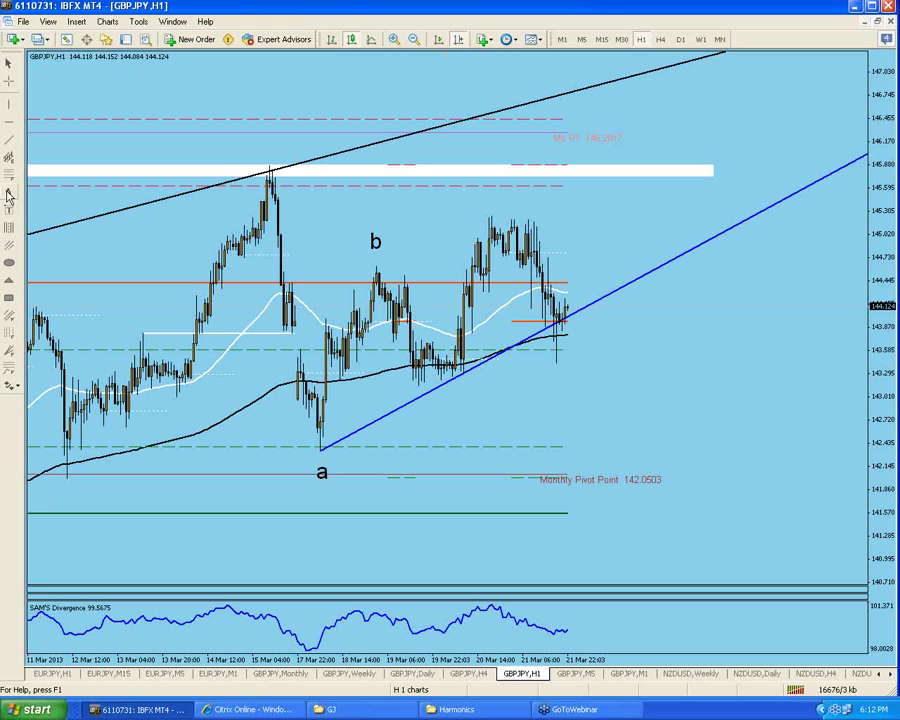
click(265, 138)
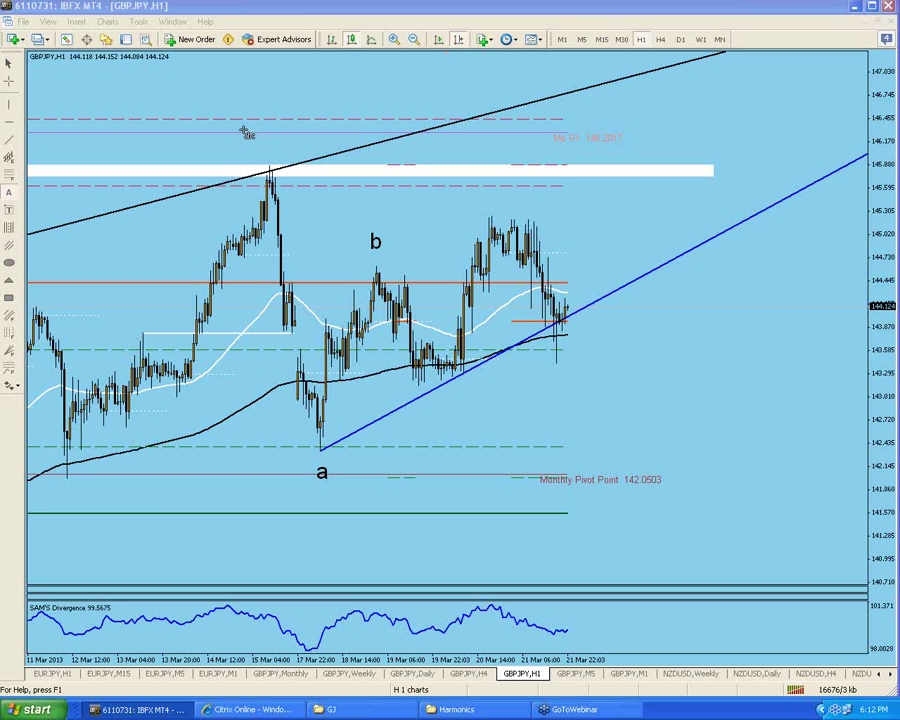
text(x)
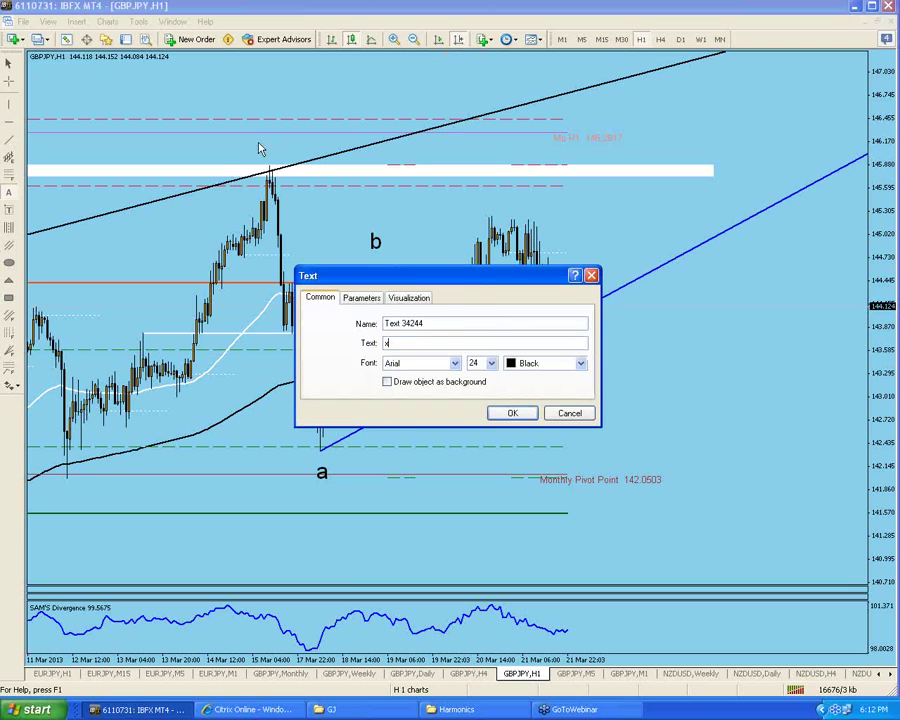
click(521, 413)
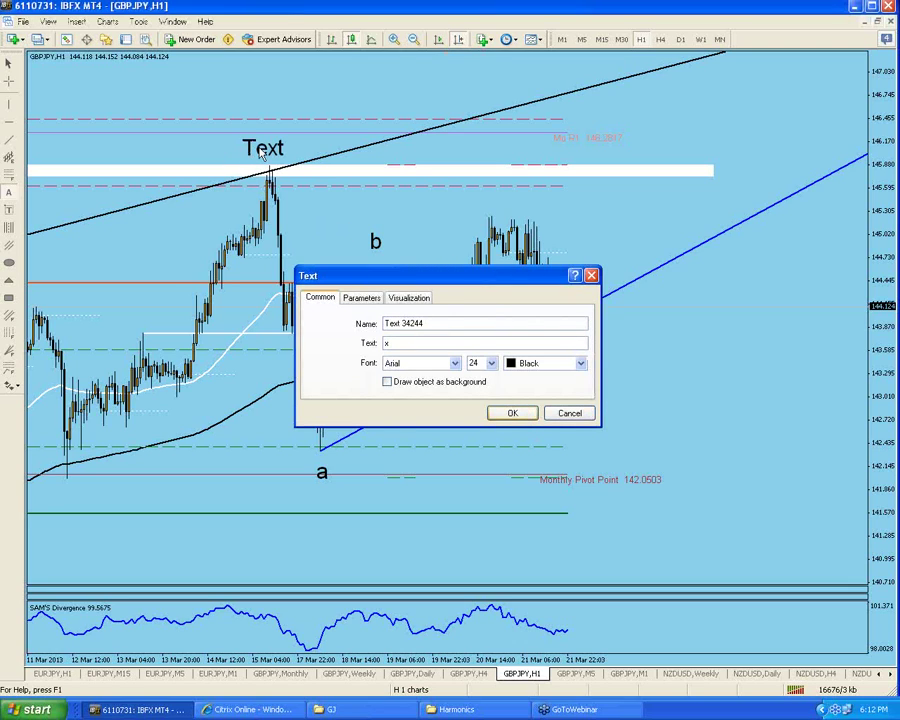
drag(266, 148, 266, 137)
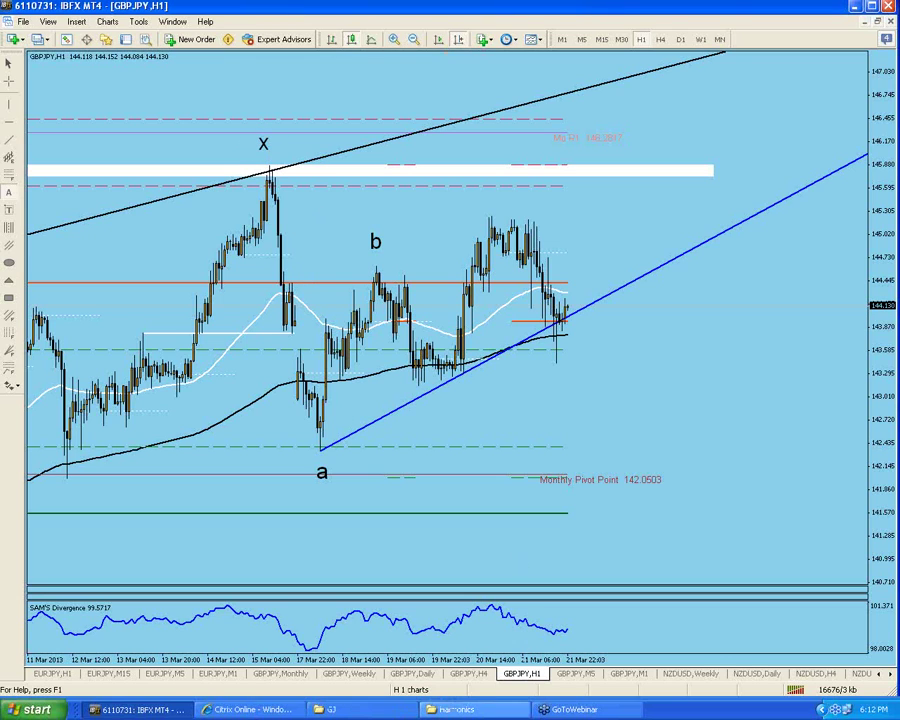
- Check point C on the Bearish Gartley diagram and add a text label "c" below the pullback lows following point b
click(465, 710)
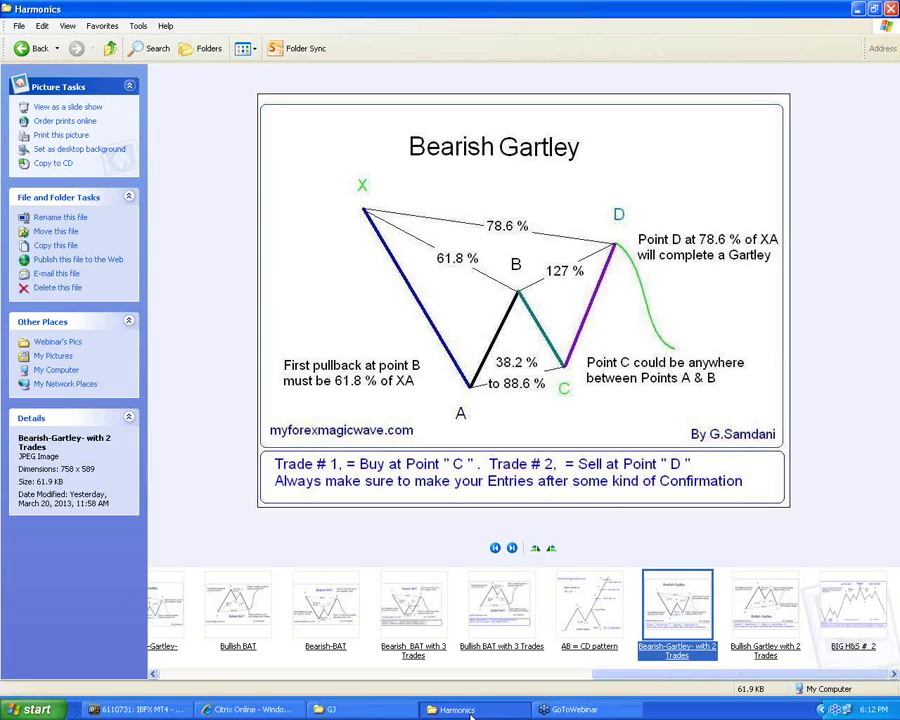
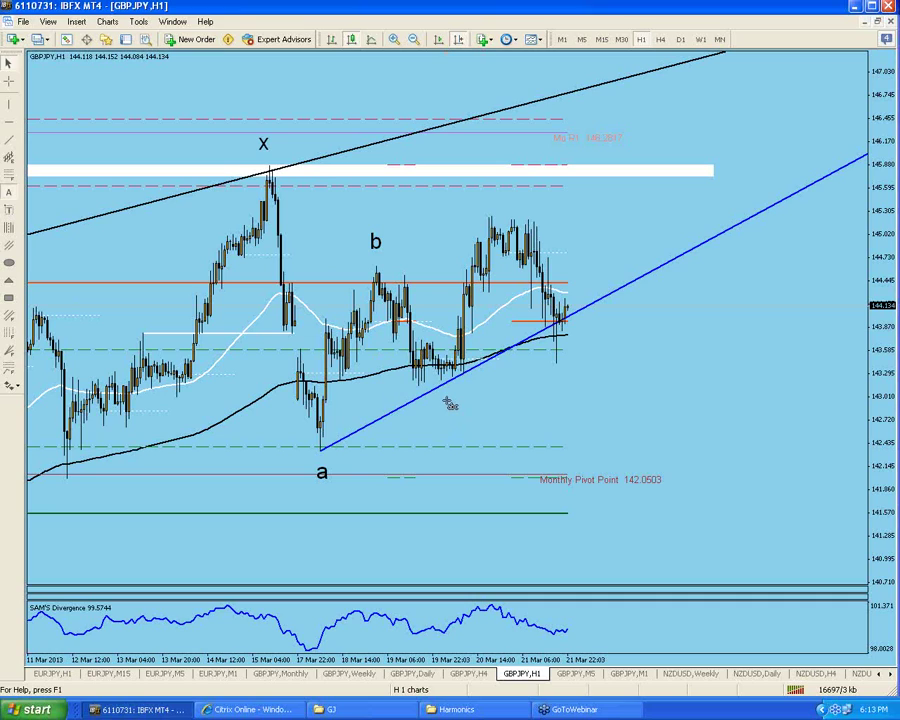
click(451, 403)
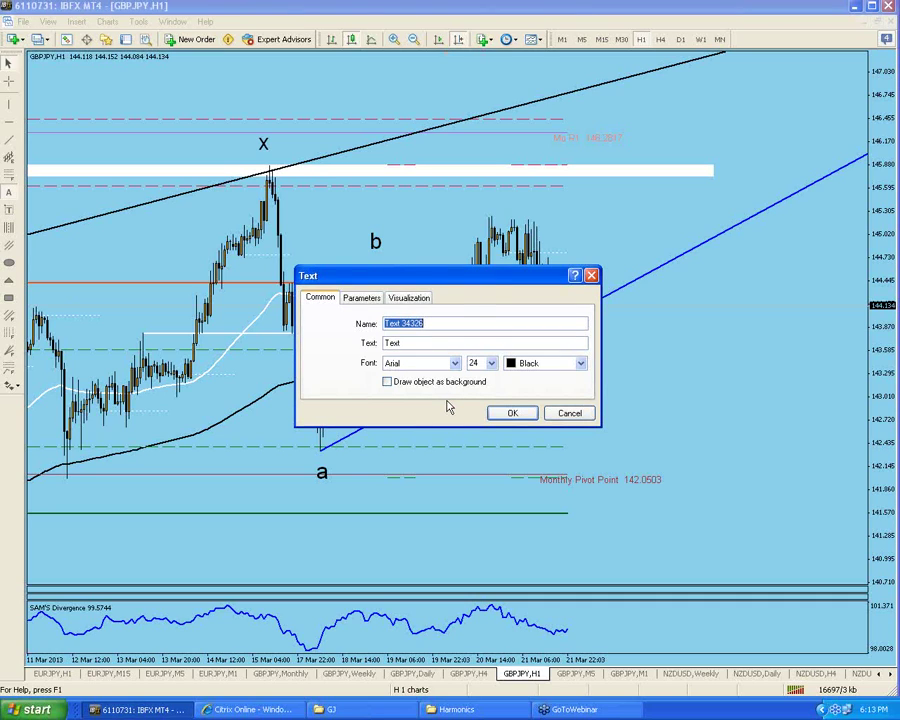
key(Tab)
click(511, 416)
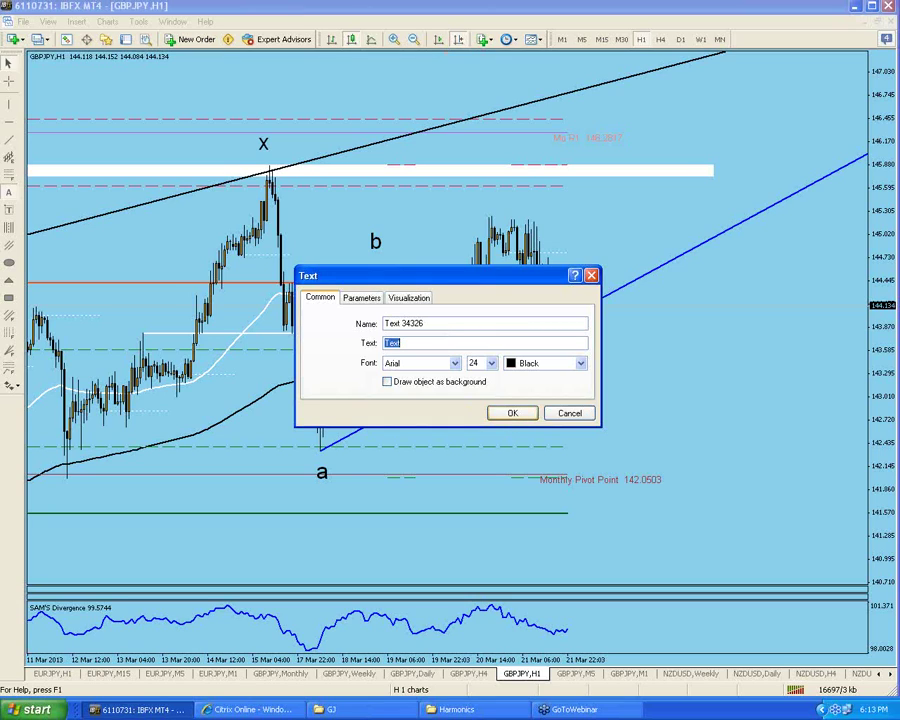
text(c)
click(512, 413)
mouse_move(450, 413)
mouse_down()
mouse_move(460, 395)
mouse_move(450, 395)
mouse_up()
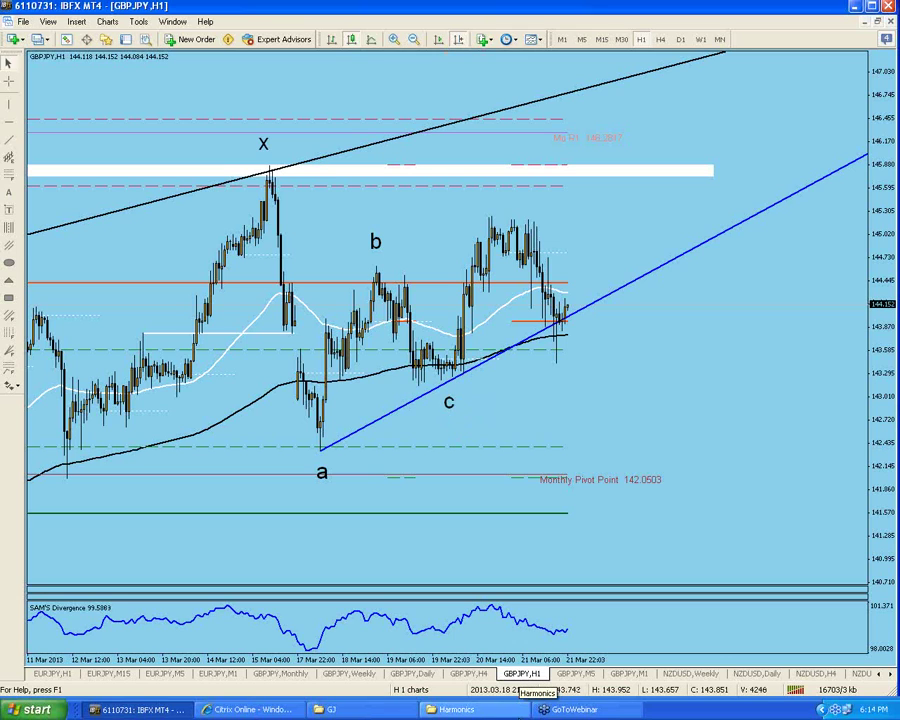
- Compare the labelled chart with the Bearish Gartley diagram in Harmonics and the 3_h1_03-19-13 picture in GJ
click(510, 706)
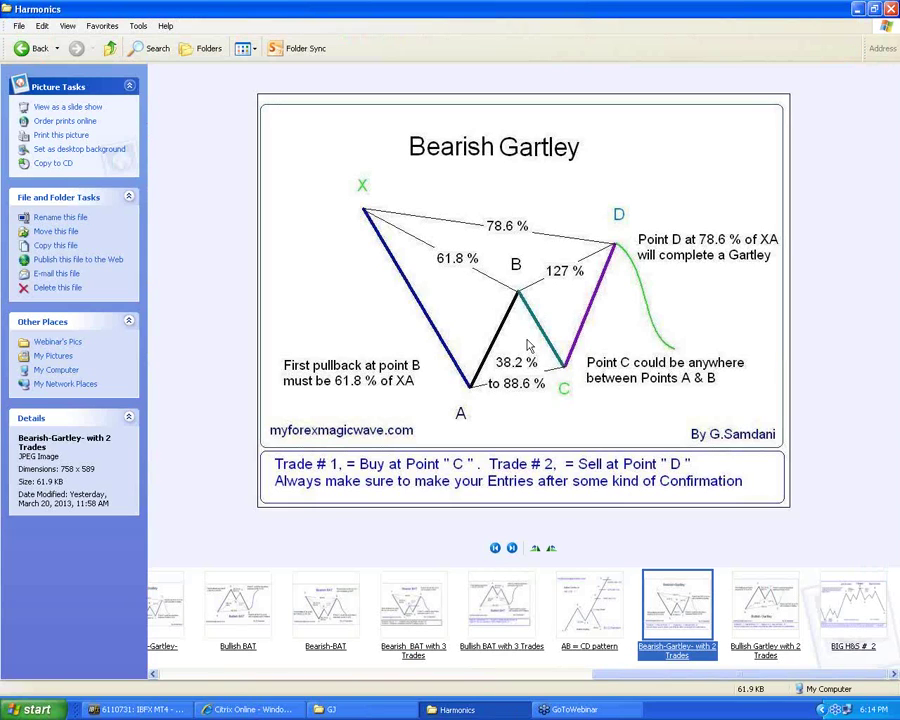
click(511, 712)
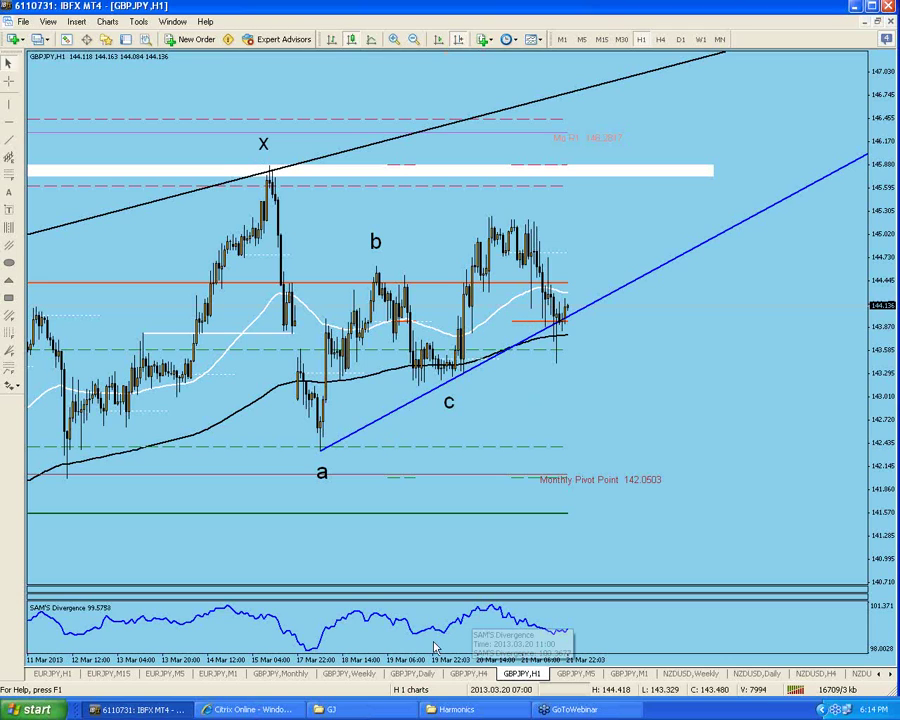
click(378, 712)
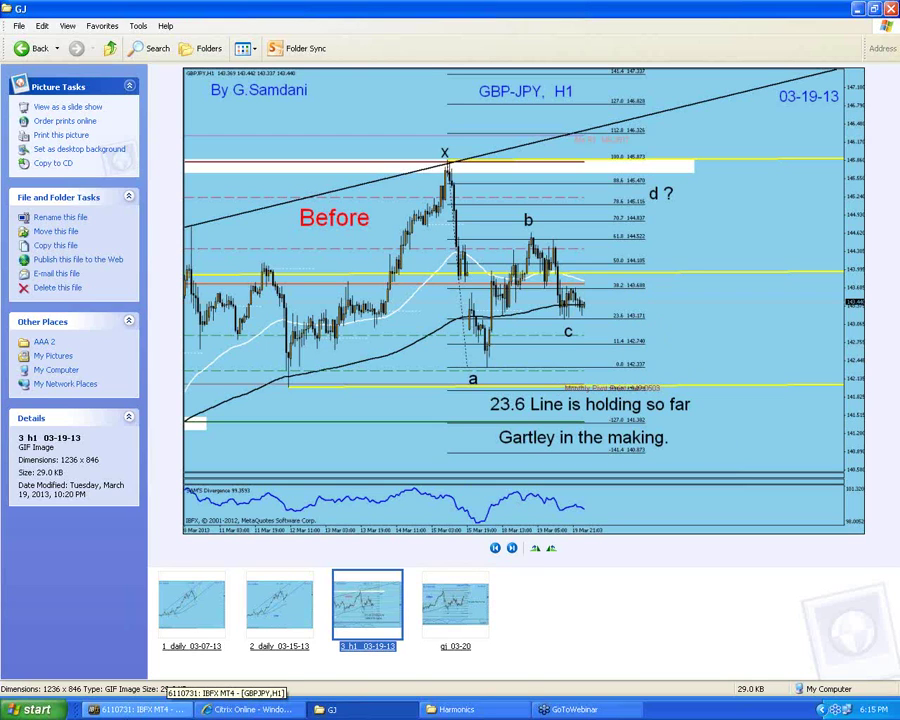
- Draw a Fibonacci retracement on the GBPJPY H1 chart from the x peak at about 145.873 to the a low at about 142.344
click(150, 709)
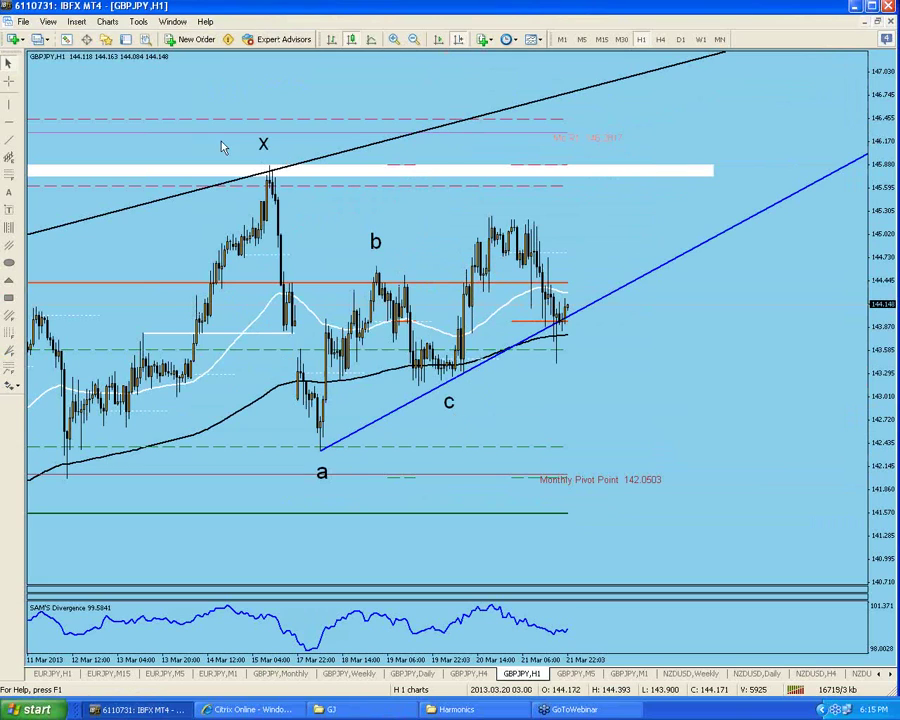
click(7, 176)
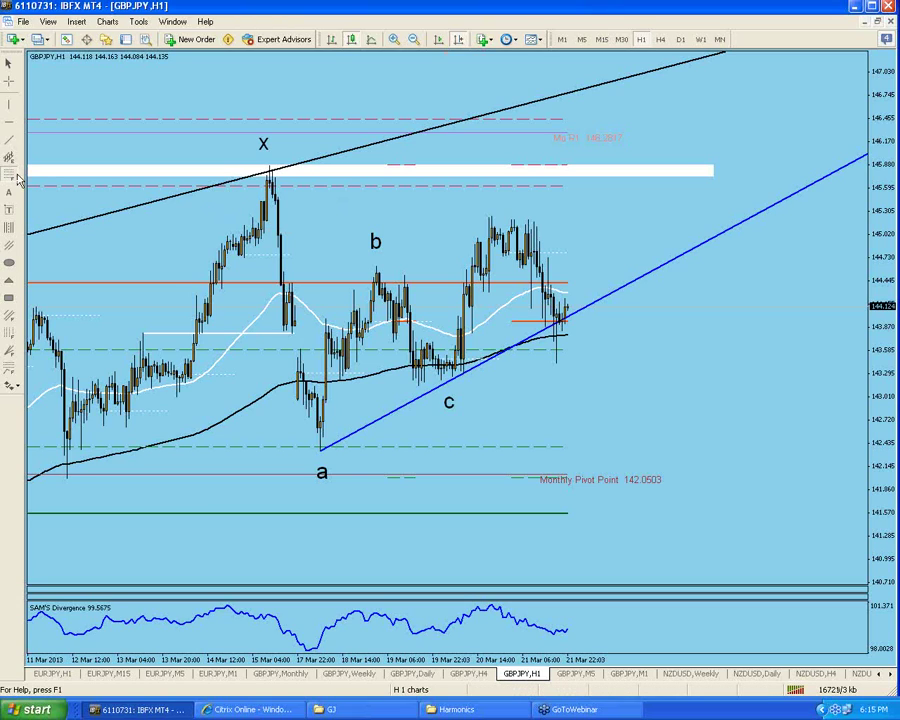
click(12, 175)
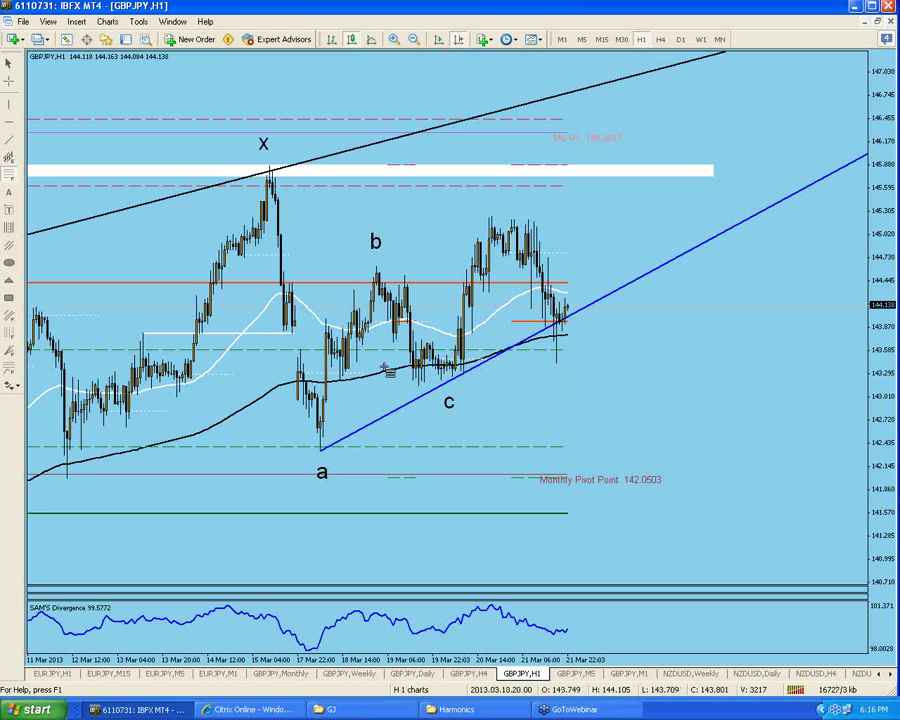
click(446, 399)
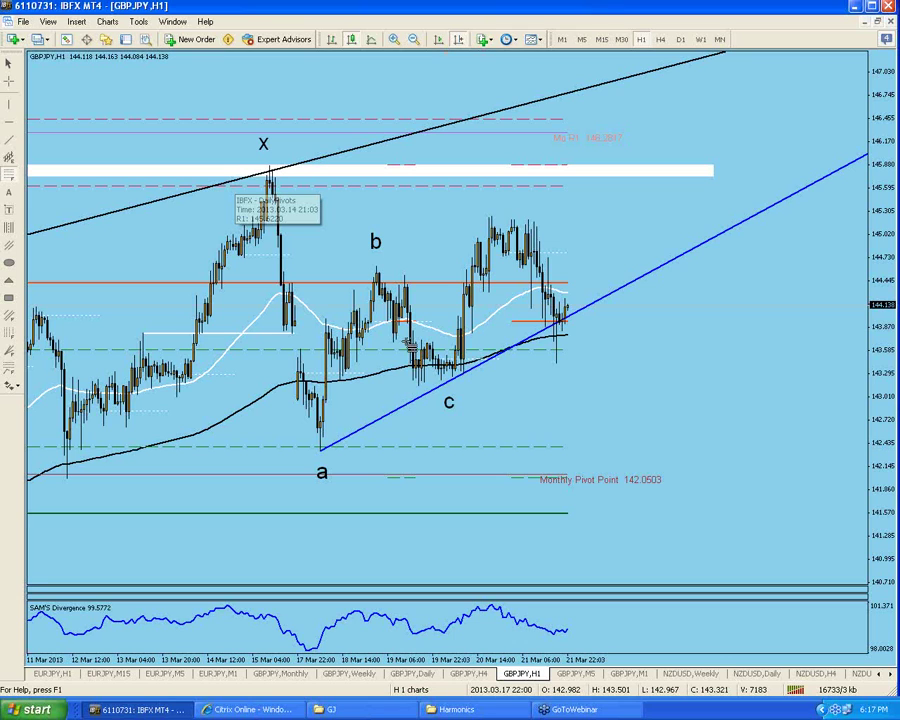
key(alt+Tab)
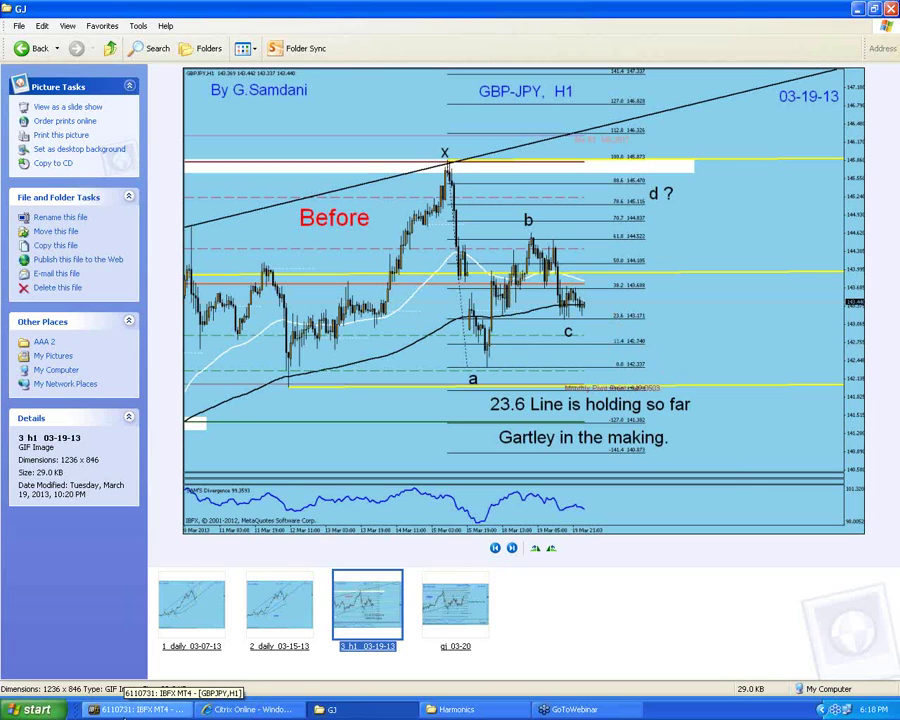
click(135, 709)
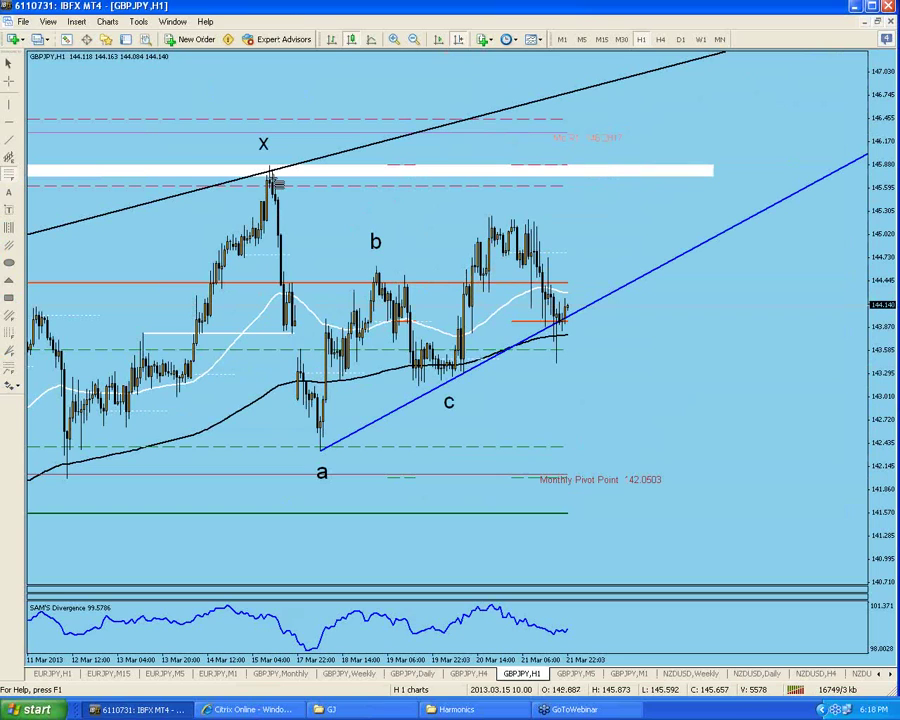
drag(273, 183, 325, 454)
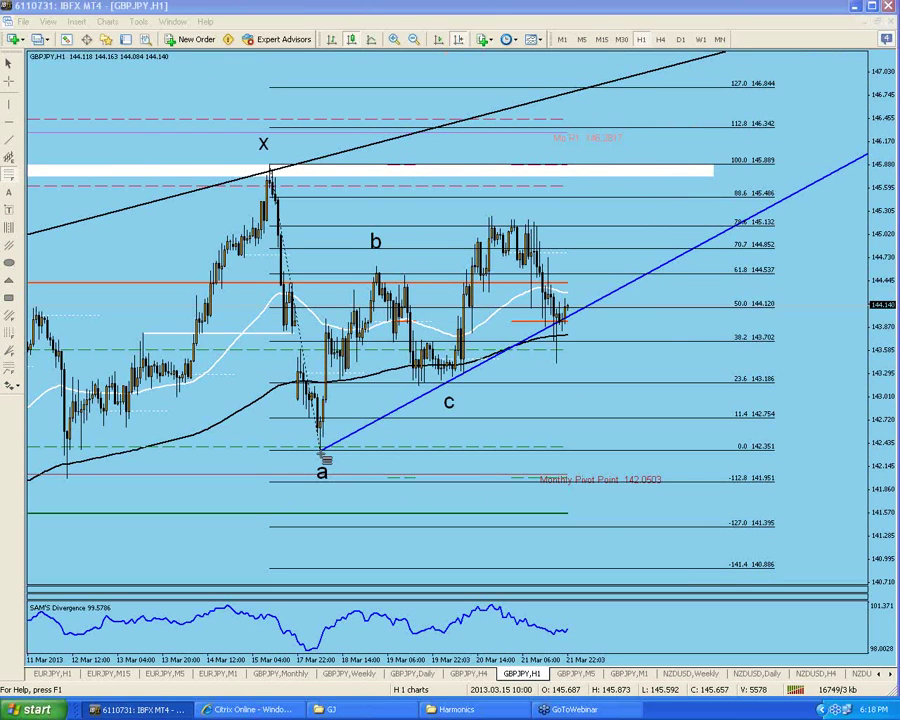
double_click(325, 455)
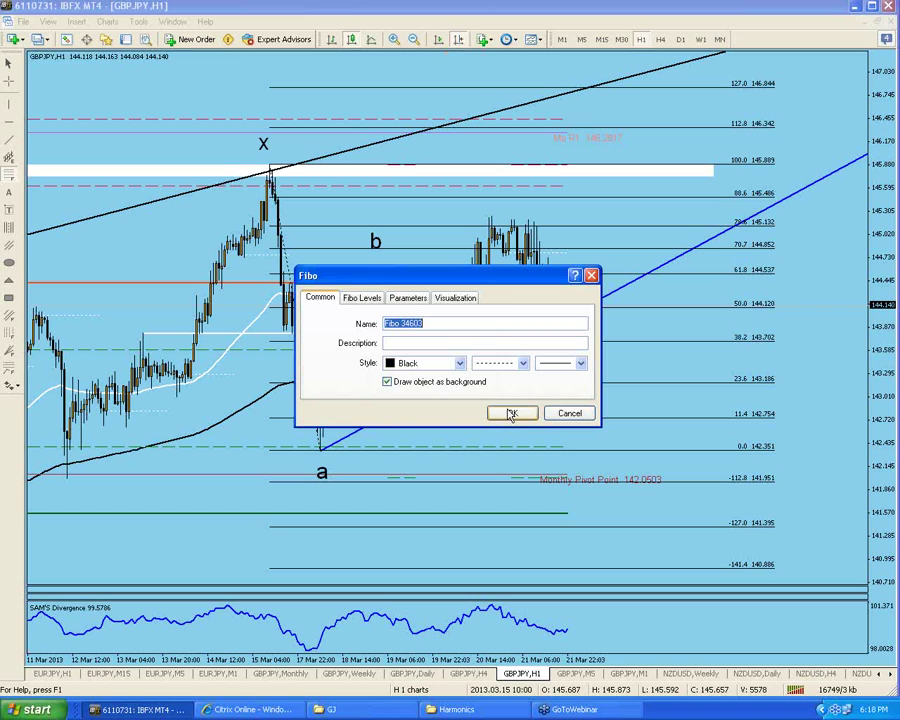
click(510, 415)
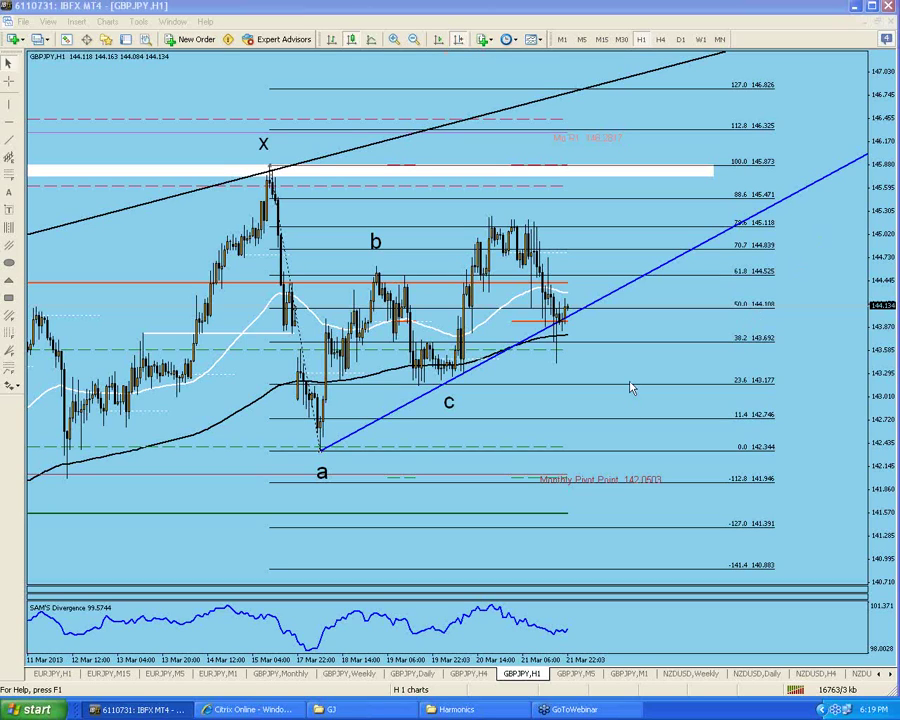
- Compare the retracement levels at b, c and the latest highs with the Bearish Gartley diagram in the Harmonics folder
click(702, 39)
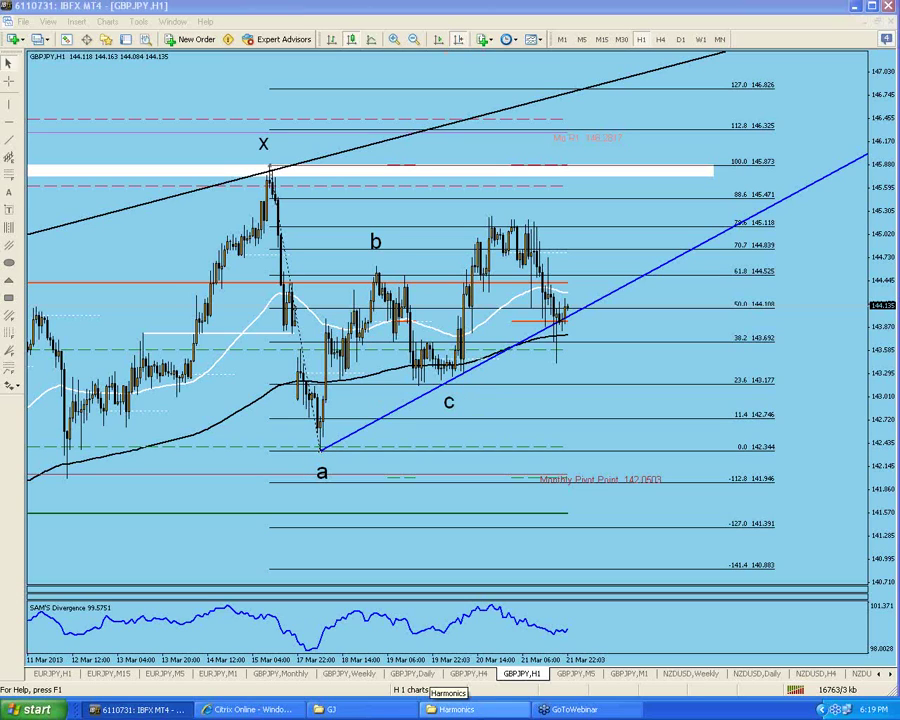
click(500, 710)
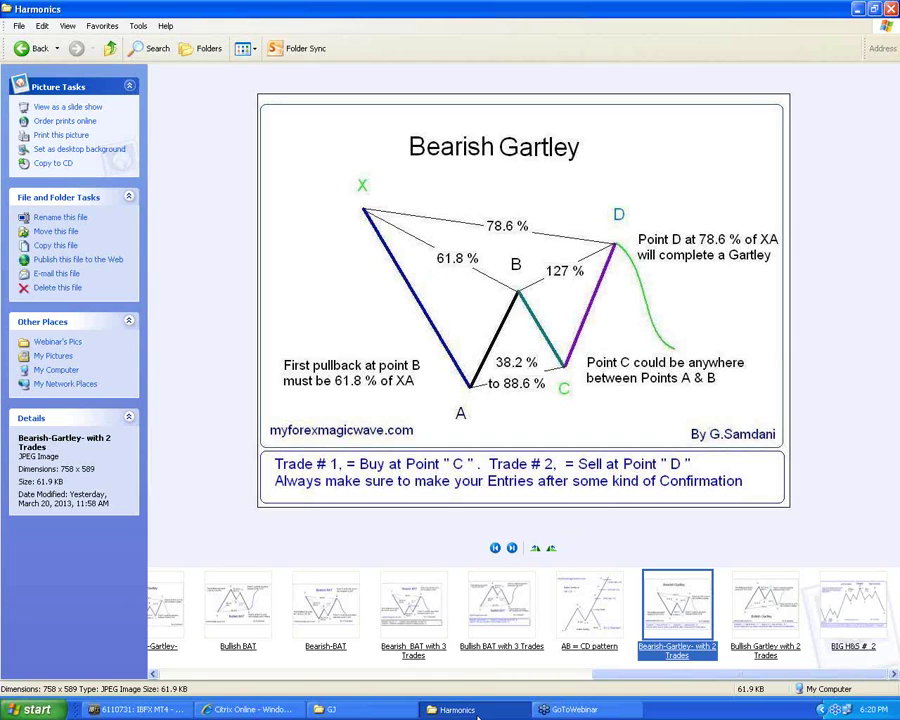
click(478, 710)
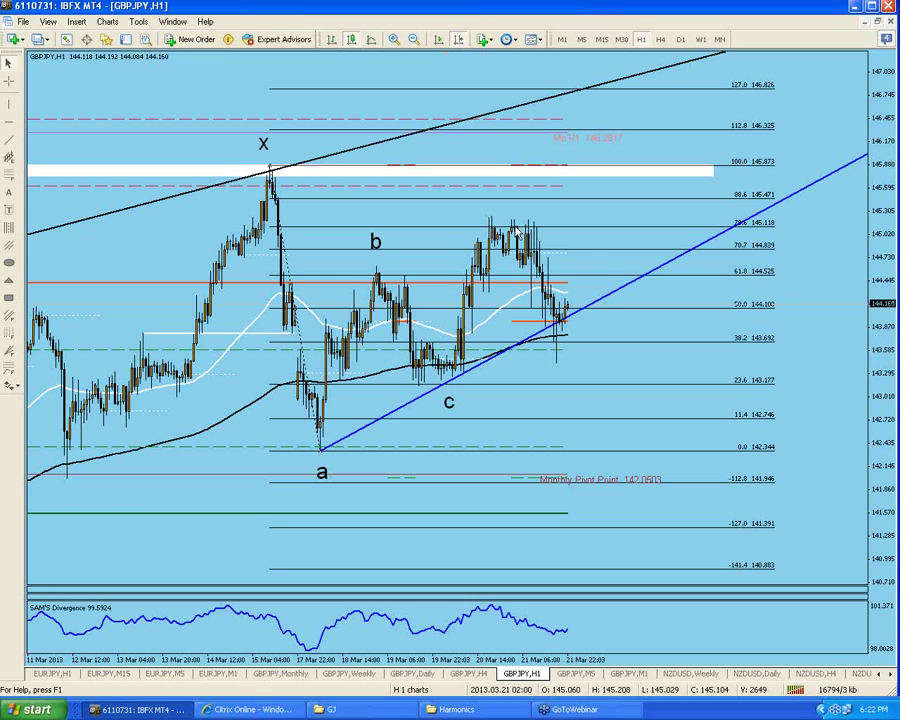
mouse_move(516, 232)
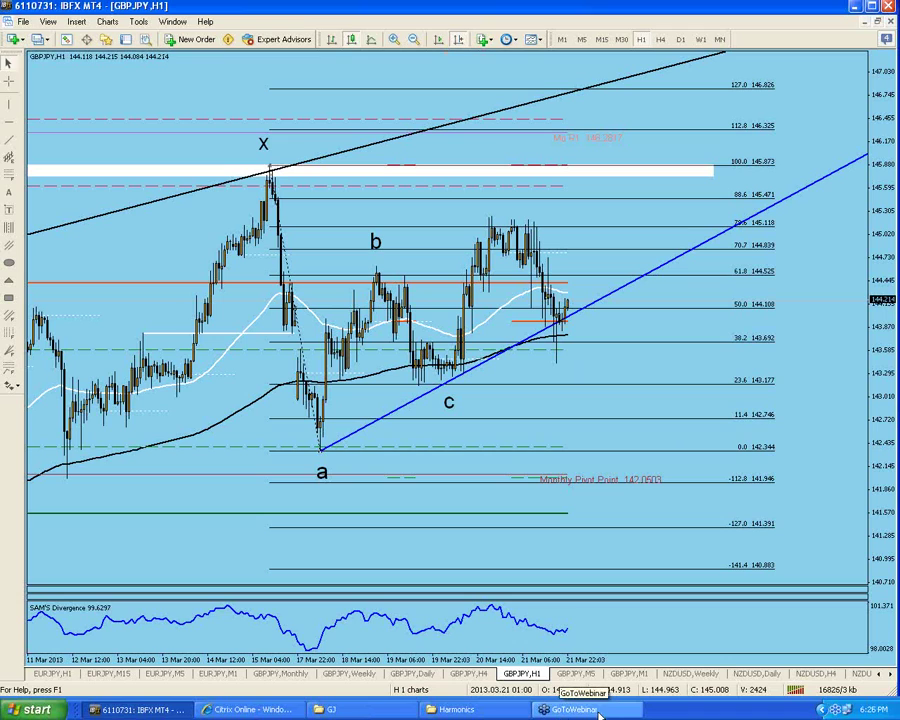
click(509, 716)
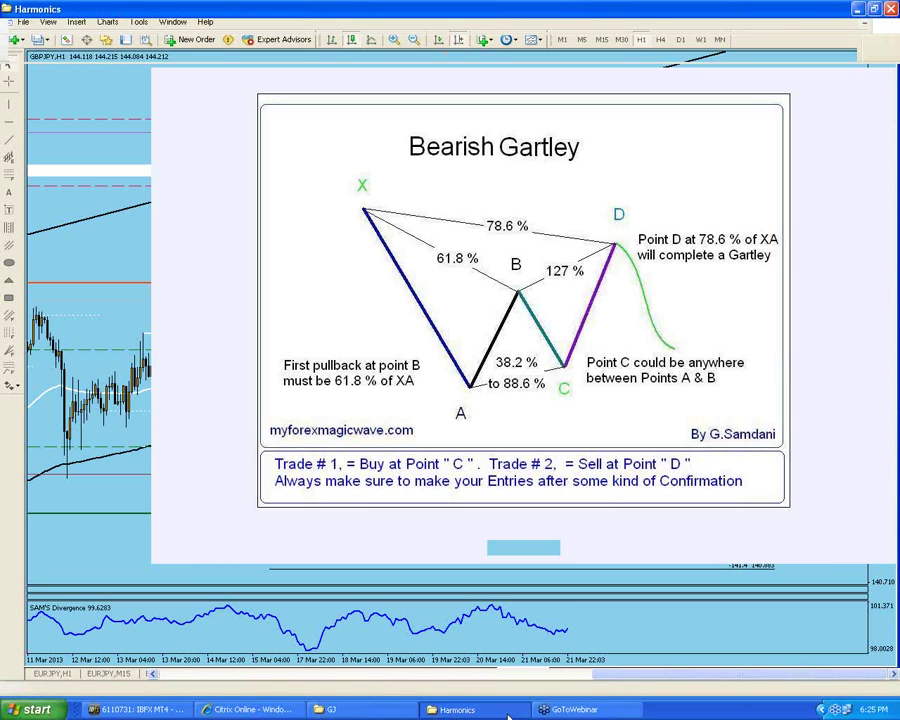
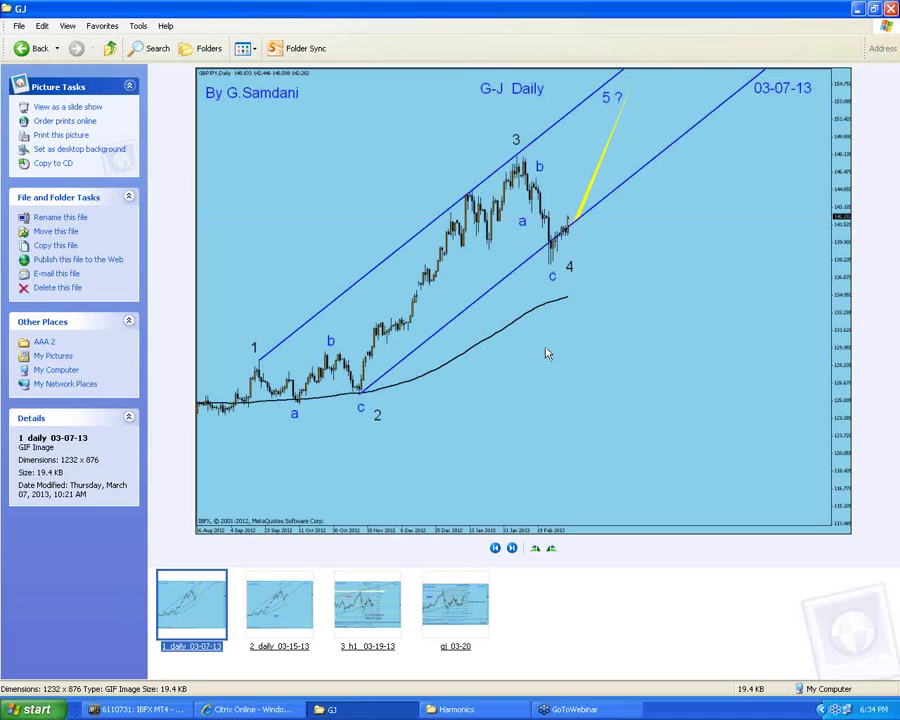
- View the 2_daily_03-15-13 picture in the GJ folder and compare its wave count and channel with the GBPJPY Daily chart
click(296, 616)
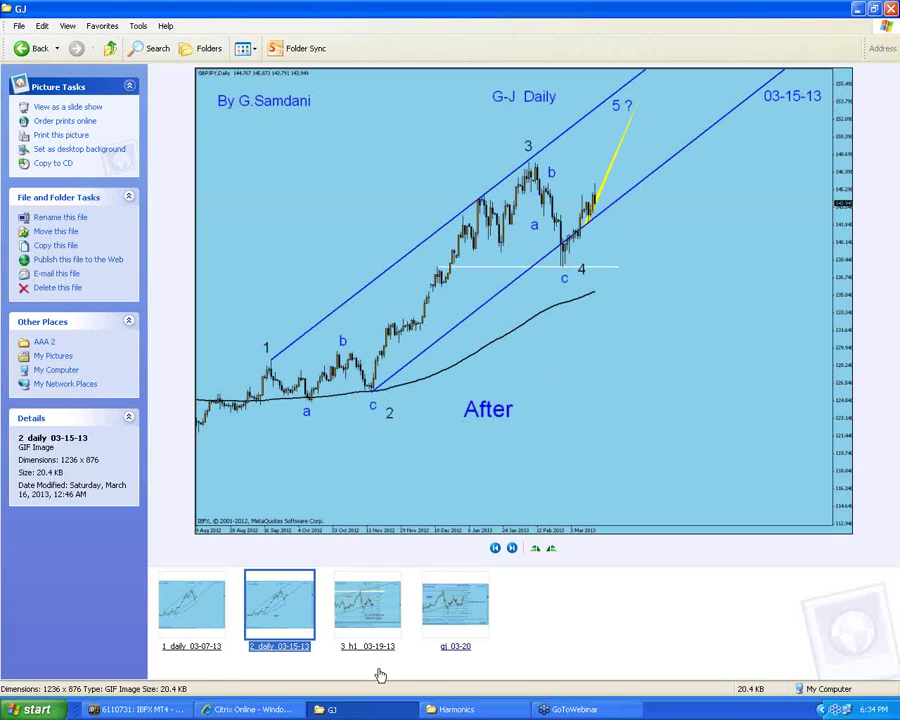
click(139, 710)
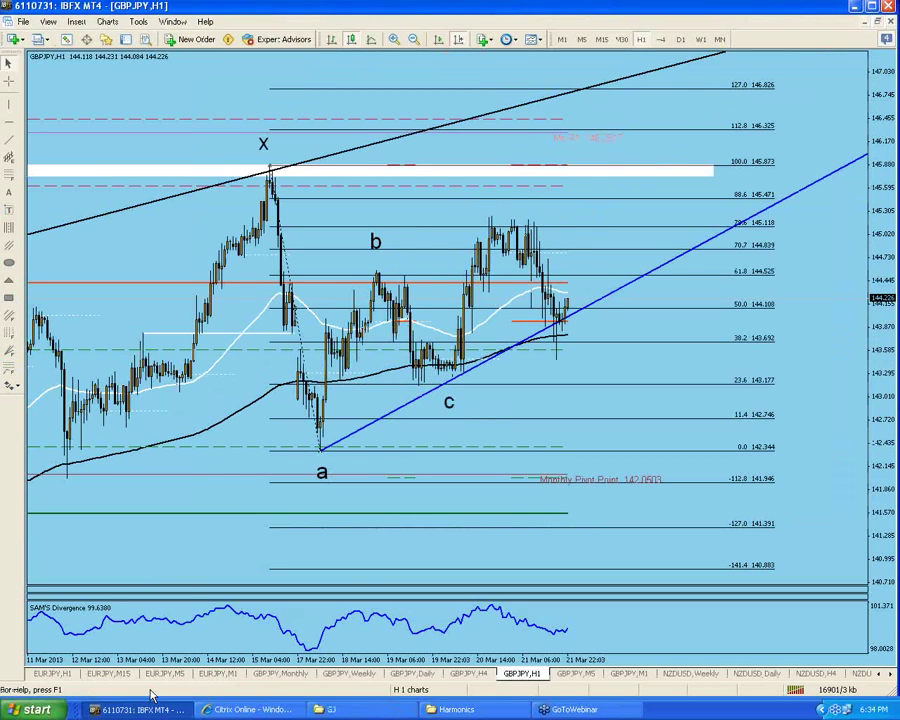
click(416, 674)
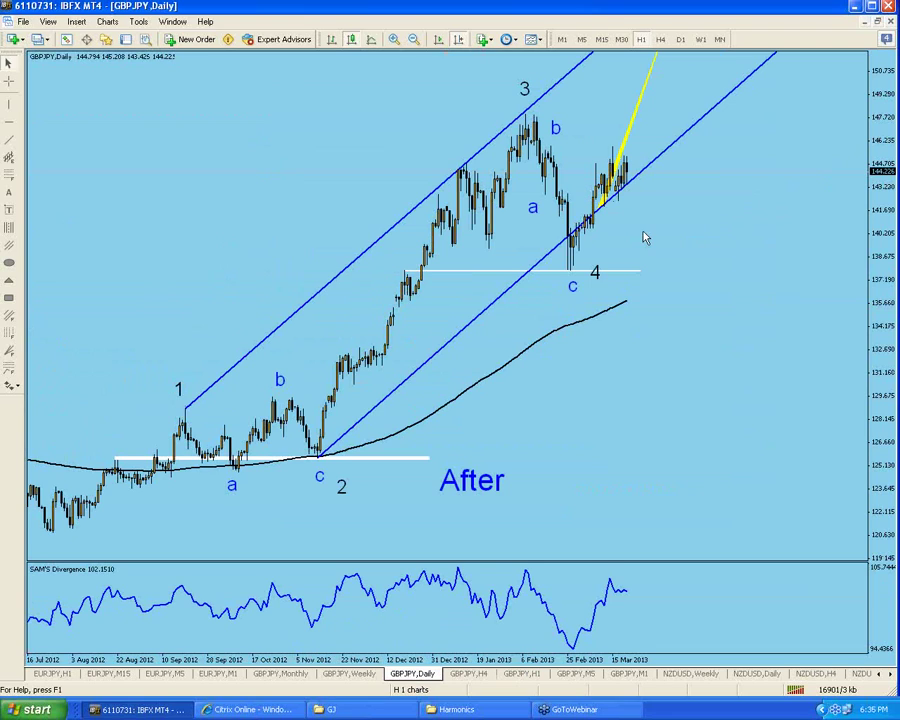
drag(643, 234, 630, 238)
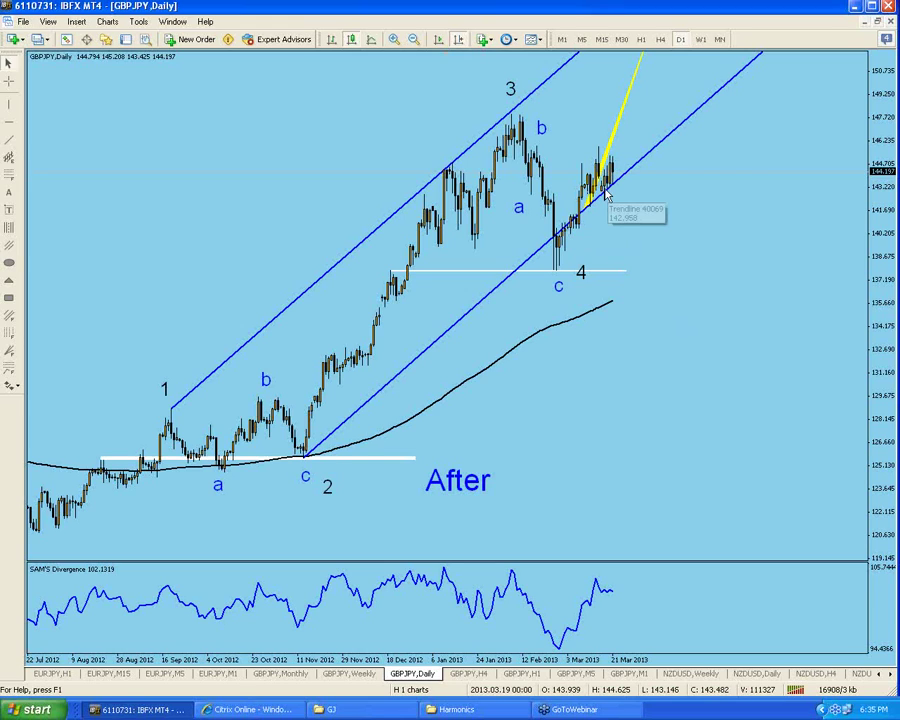
mouse_move(618, 186)
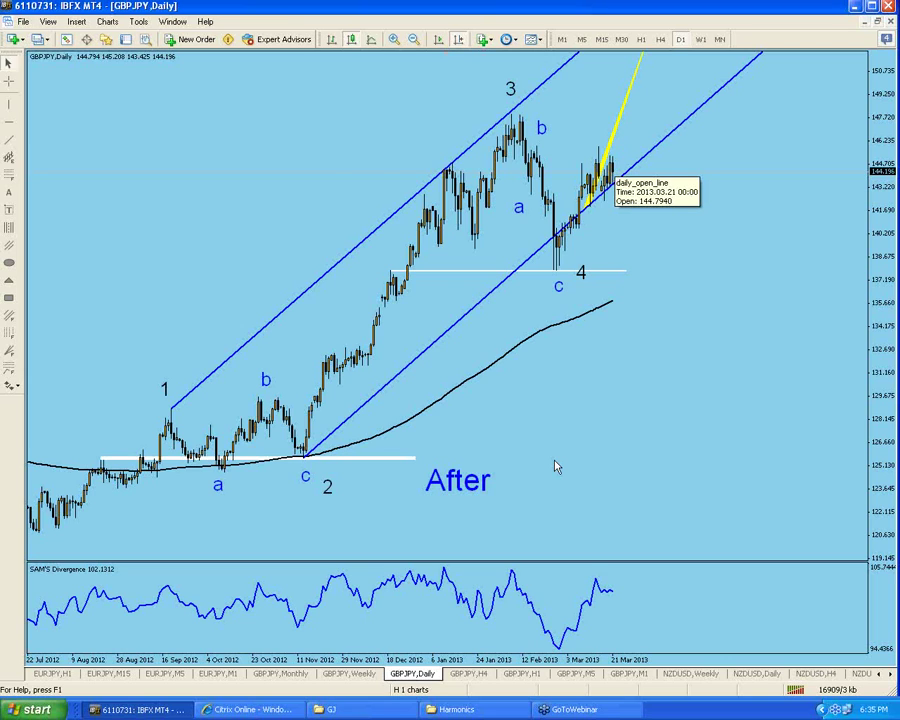
scroll(530, 195, down, 3)
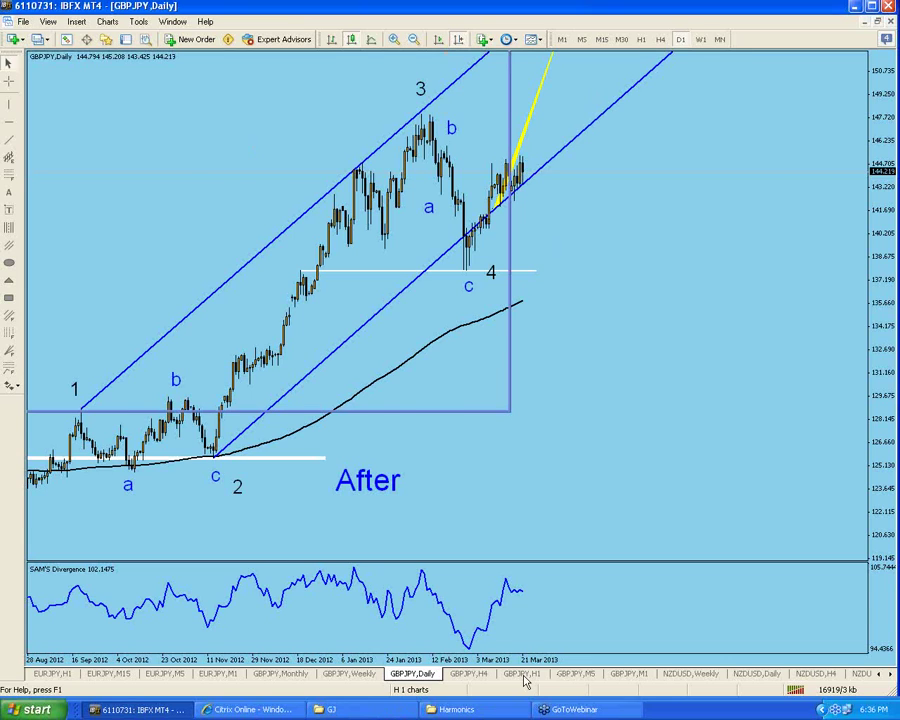
- Examine the Gartley points on the GBPJPY H1 chart against the trend channels on the H4 and Daily charts
click(523, 676)
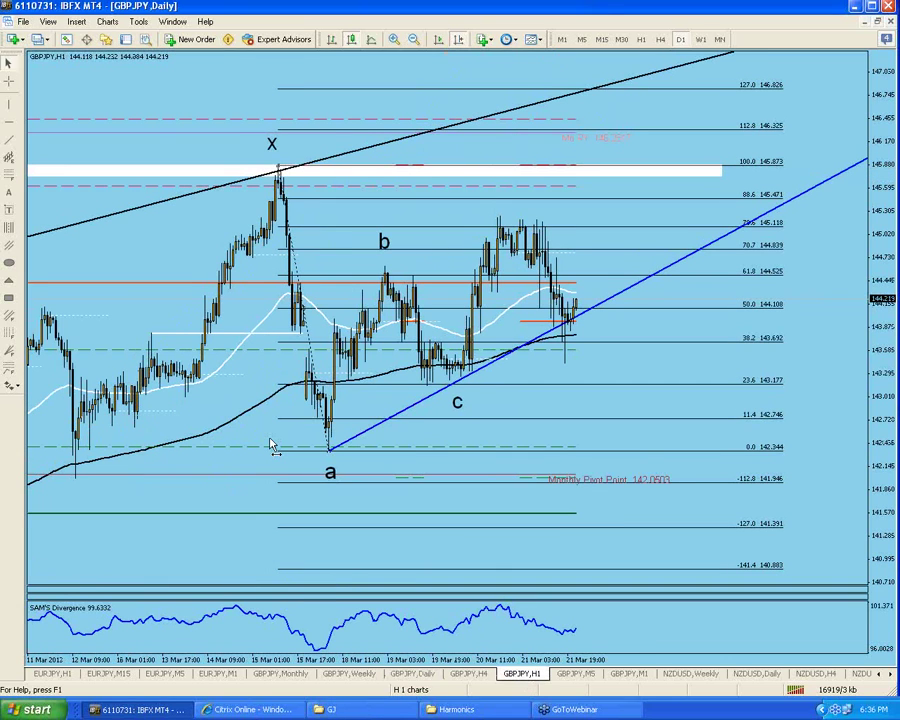
drag(271, 447, 201, 400)
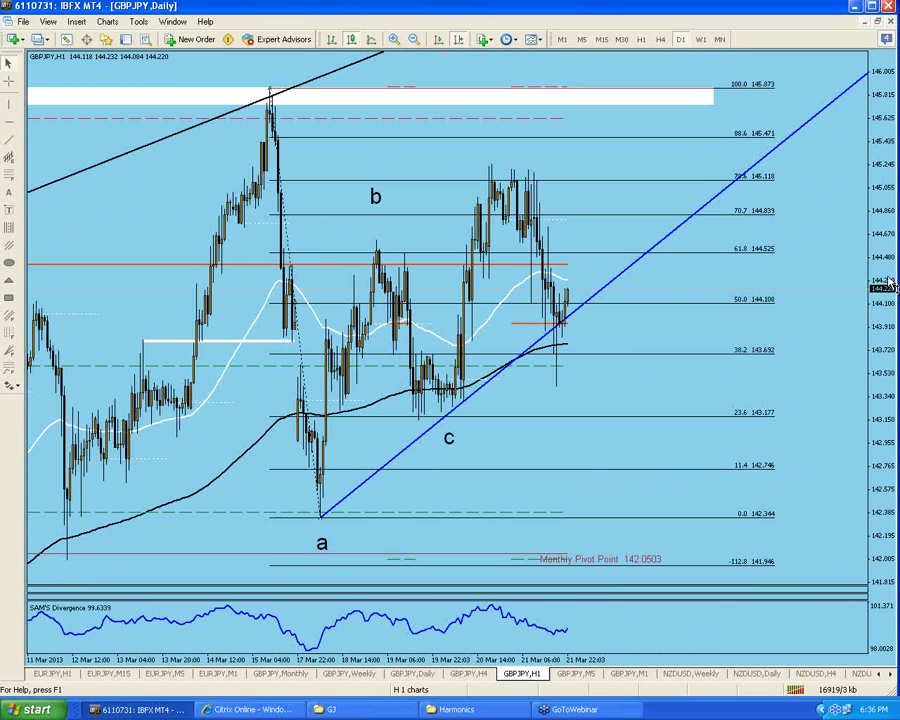
drag(895, 287, 896, 360)
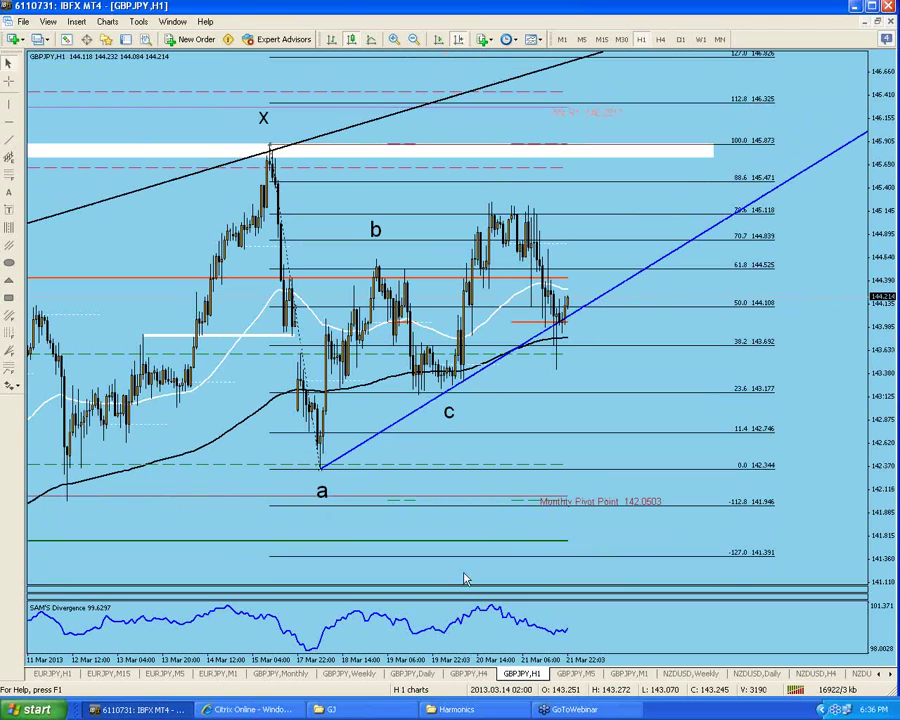
click(485, 675)
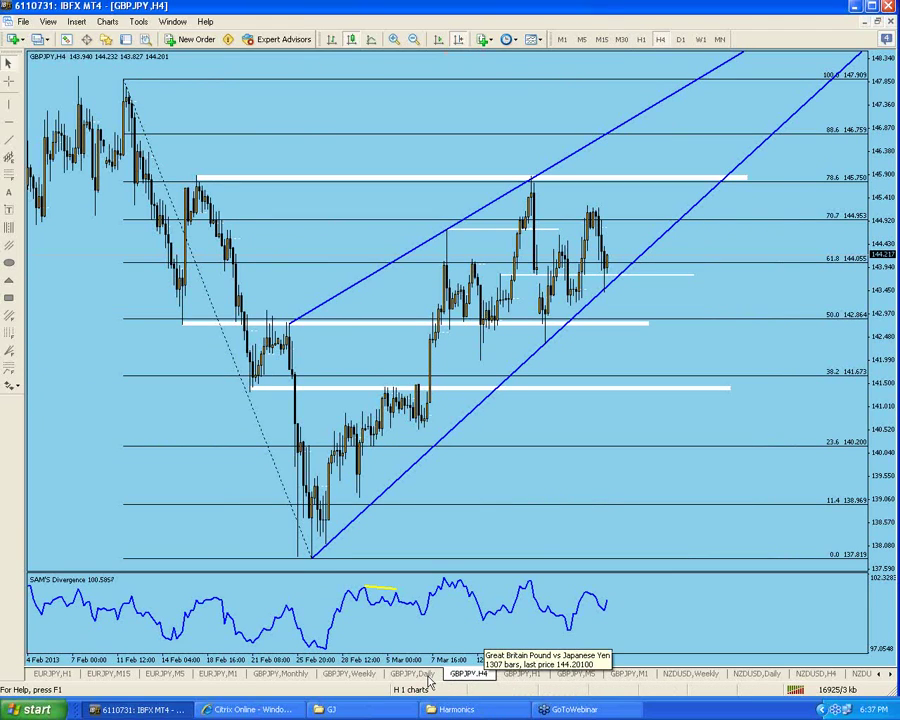
click(411, 673)
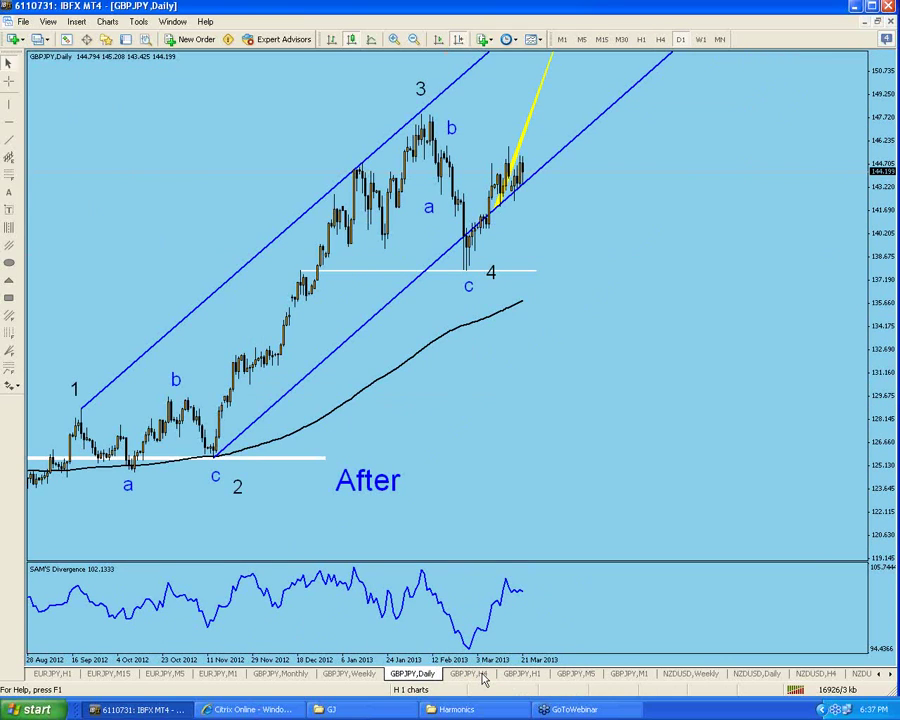
click(468, 673)
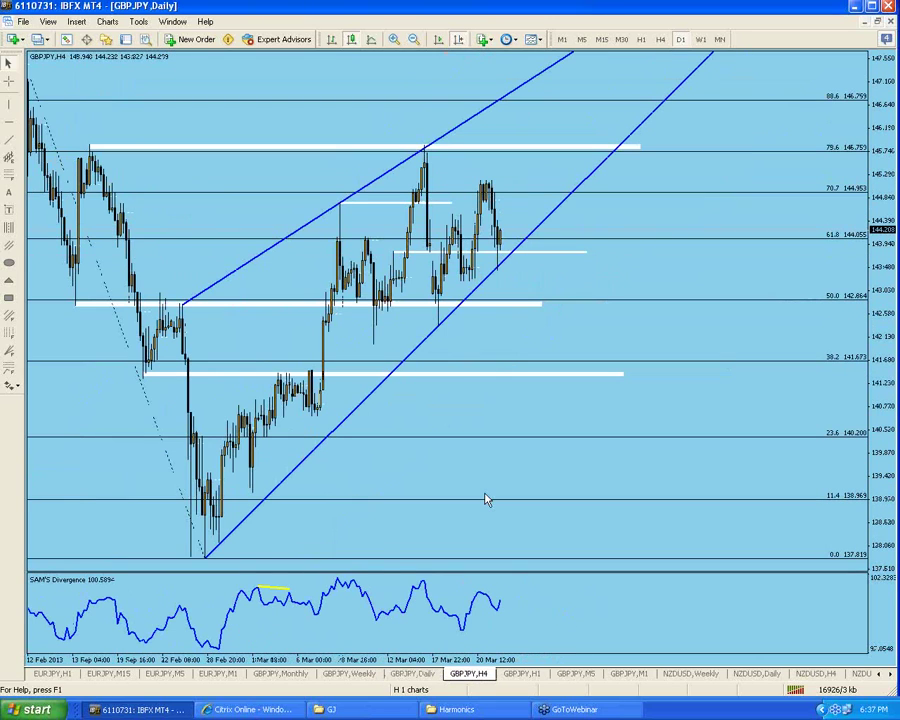
- Add a yellow text label "1" on the GBPJPY H1 chart just beside and slightly above the b label
click(521, 673)
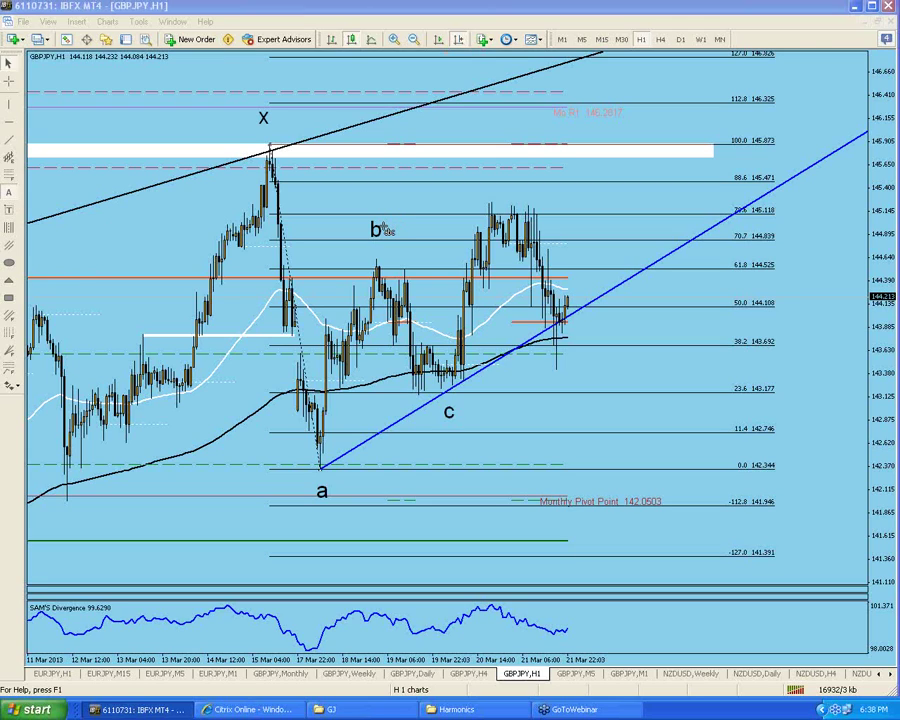
click(383, 229)
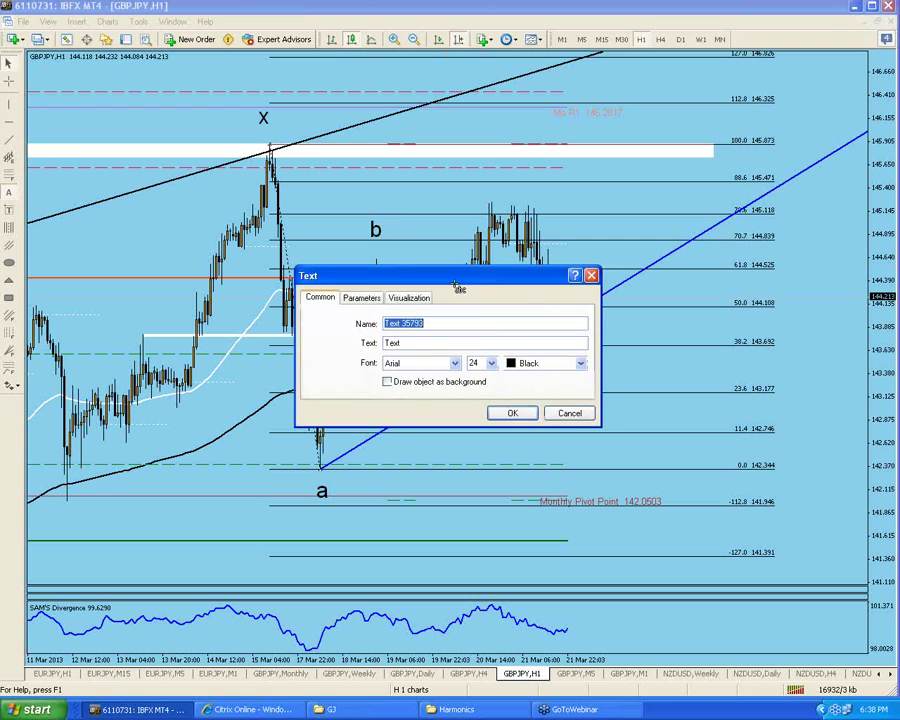
double_click(412, 343)
key(BackSpace)
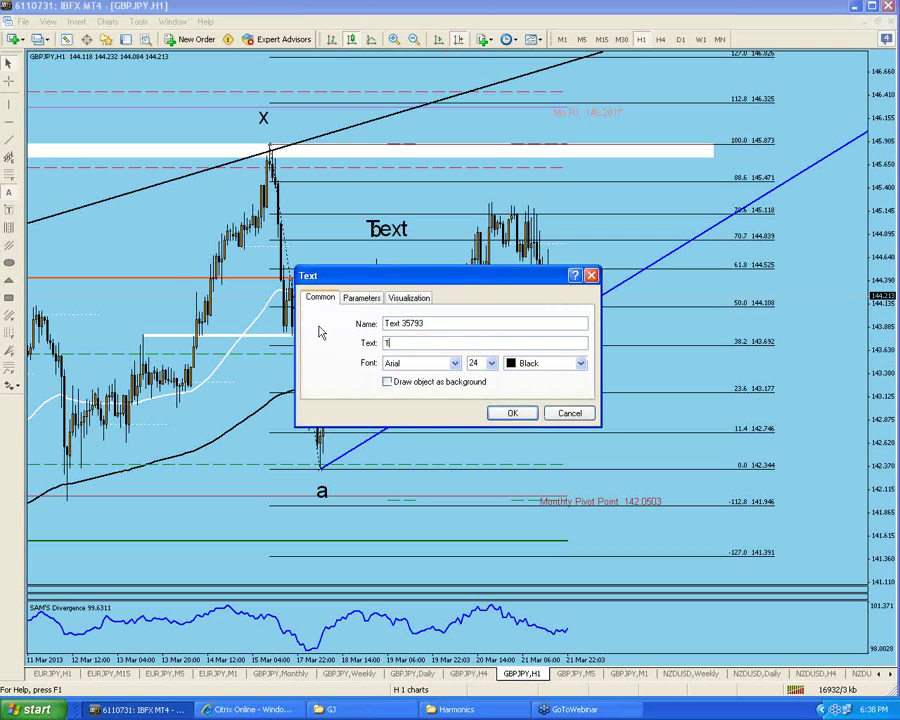
click(582, 365)
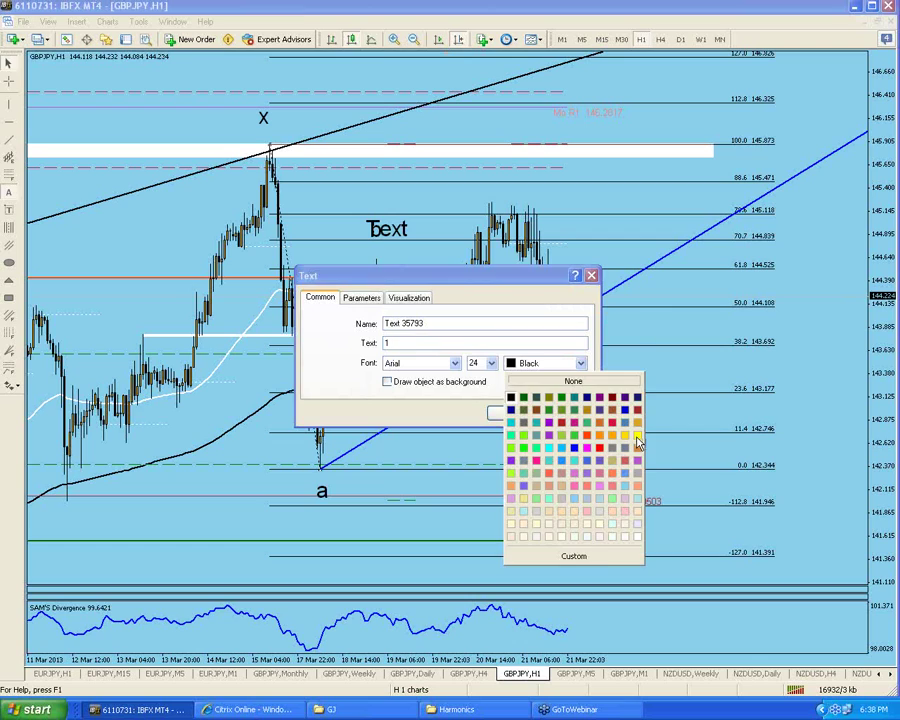
click(637, 435)
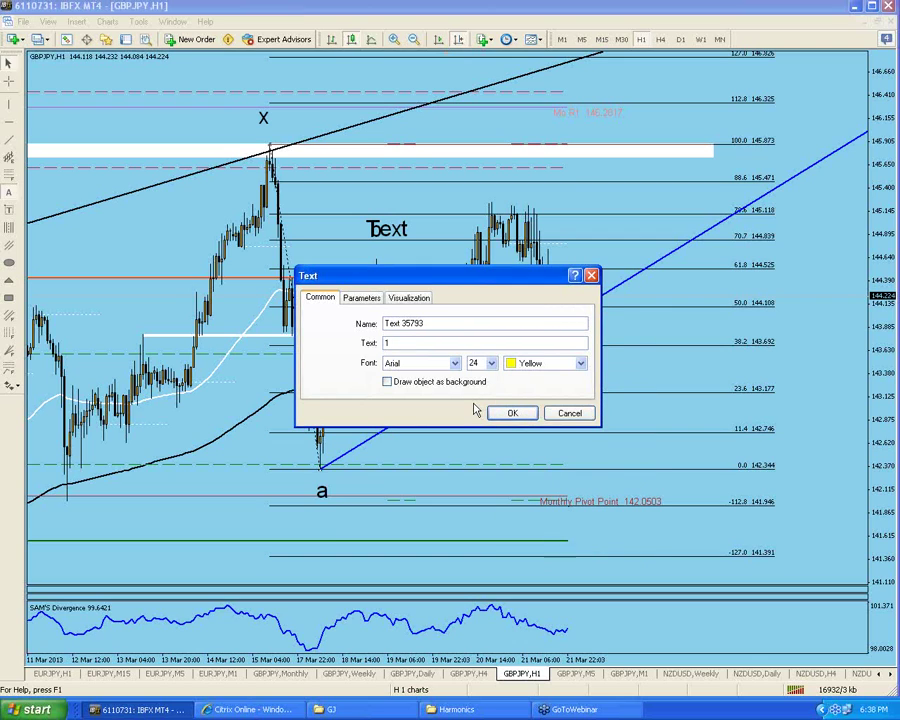
key(Return)
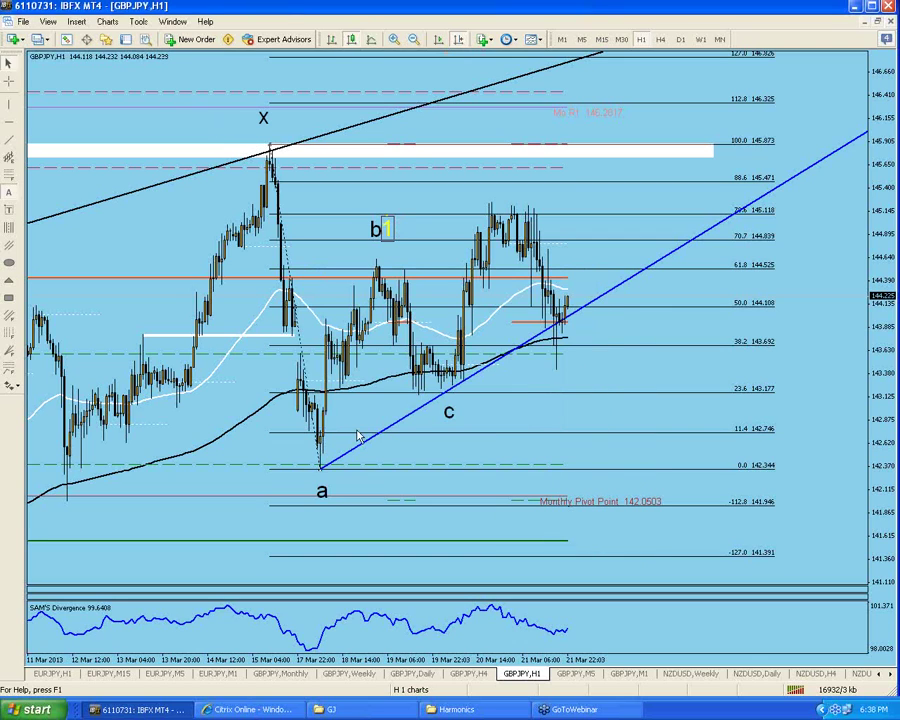
drag(386, 228, 398, 218)
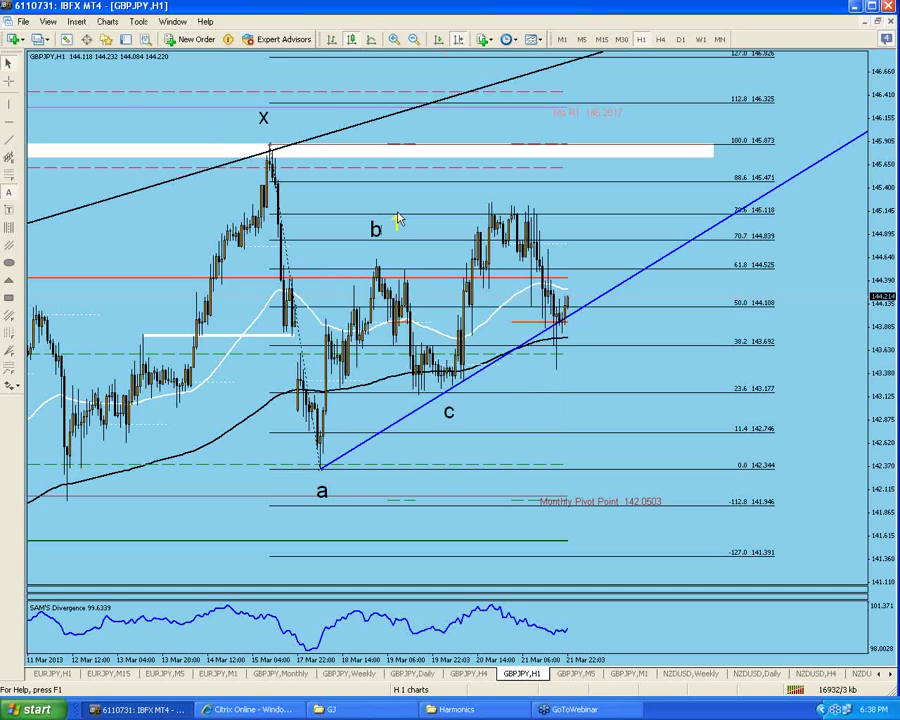
- Add a yellow text label "2" on the GBPJPY H1 chart just beside the c label
click(8, 196)
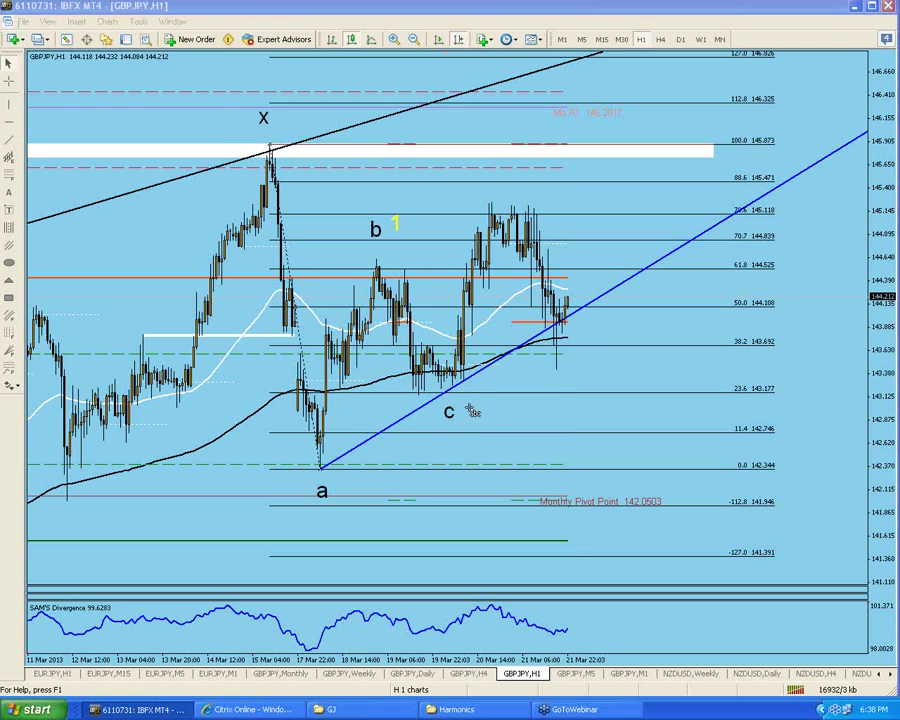
click(466, 404)
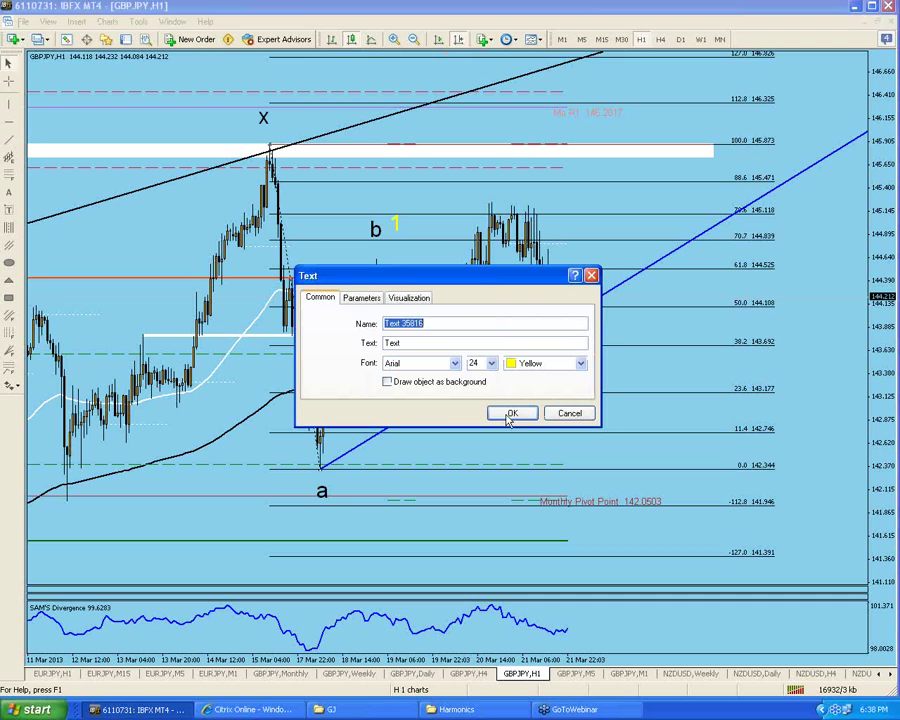
key(Tab)
text(2)
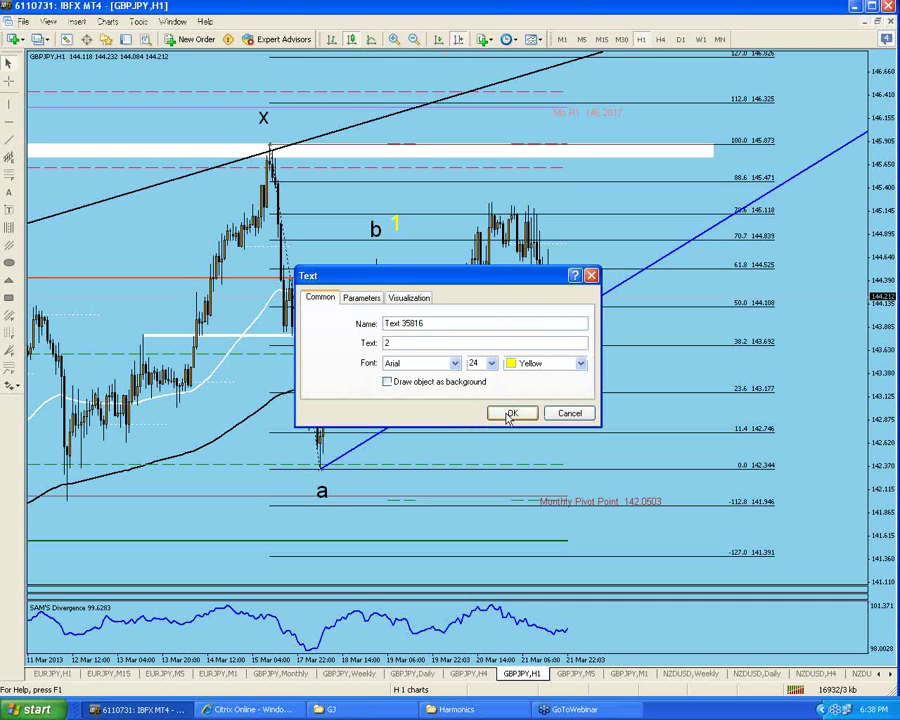
click(510, 414)
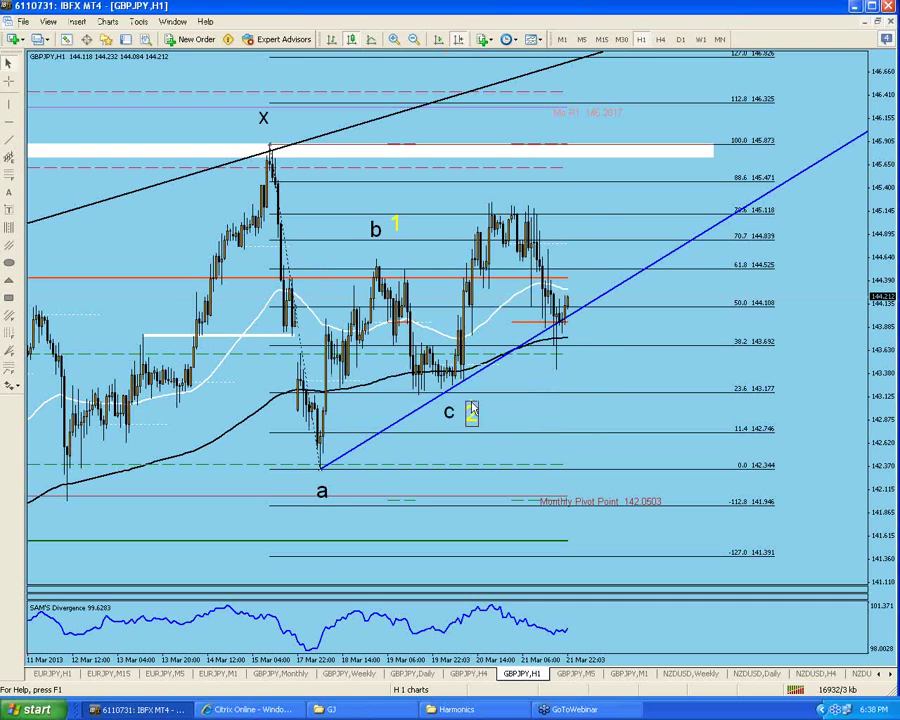
click(333, 287)
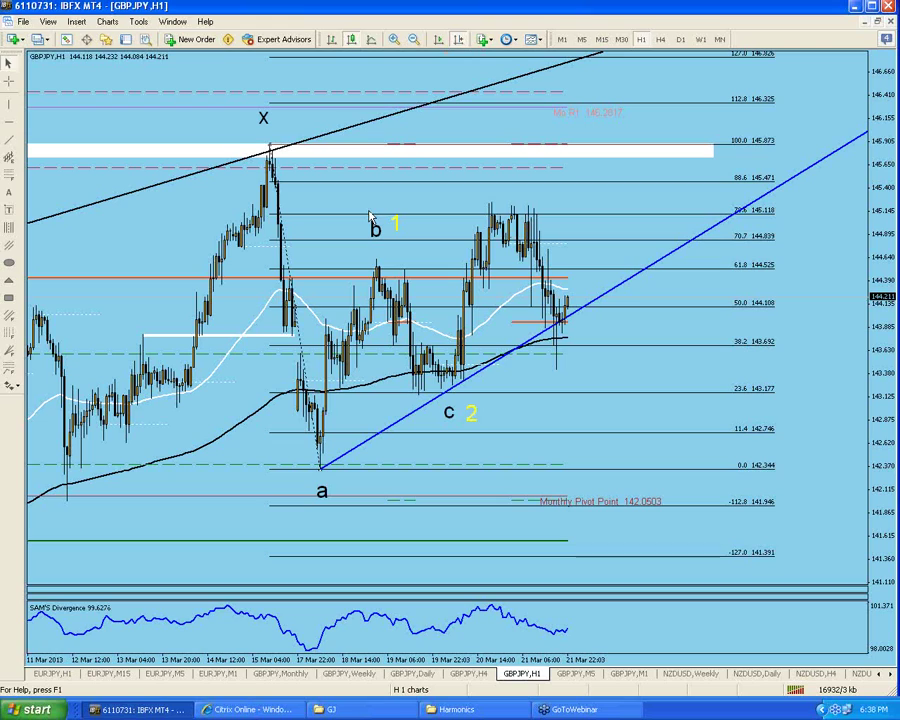
- Add a yellow text label "i" in size 20 just above the latest highs on the H1 chart
click(9, 196)
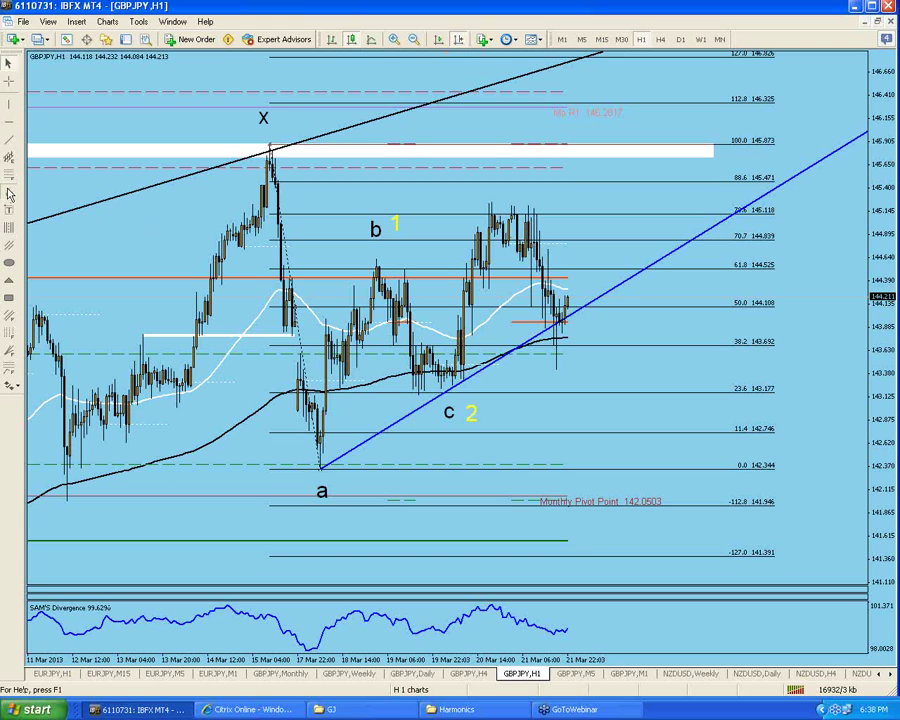
click(510, 183)
key(Tab)
key(BackSpace)
click(491, 363)
click(486, 442)
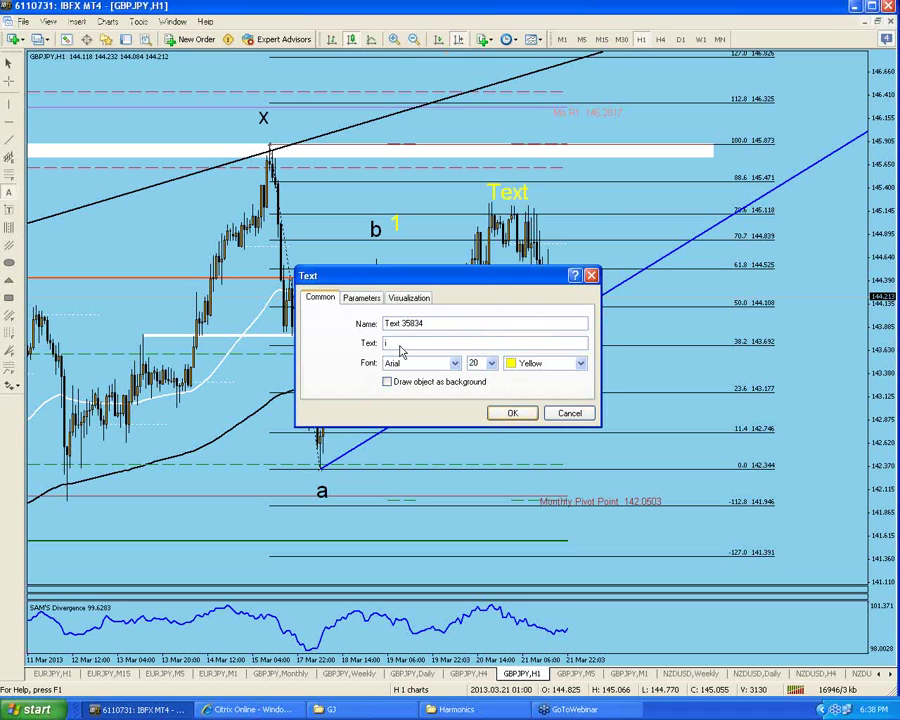
key(Return)
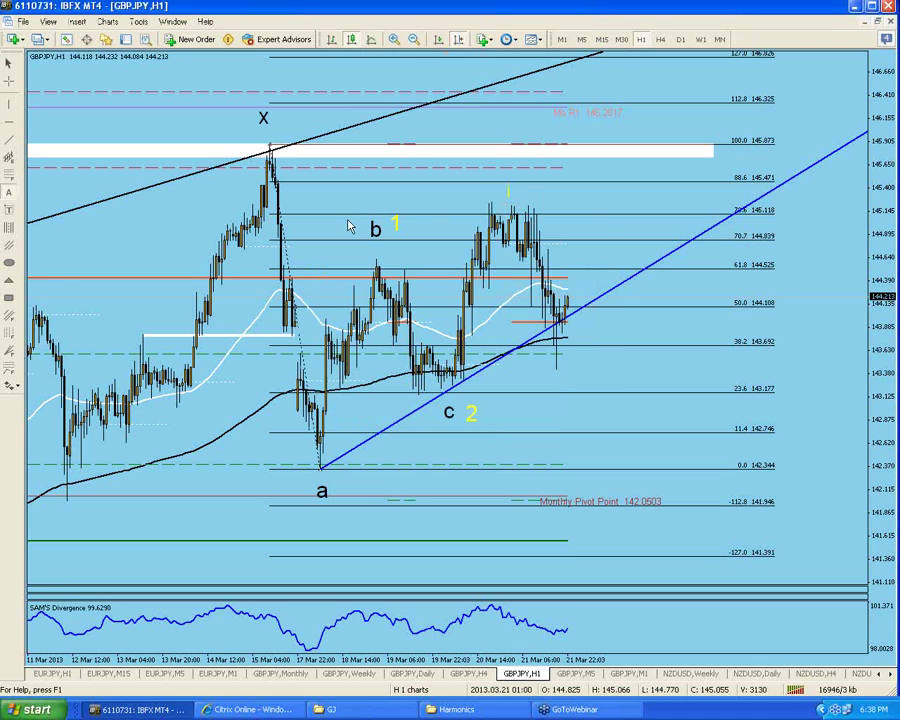
- Place a yellow size 20 text label reading "2" below the most recent low
click(14, 193)
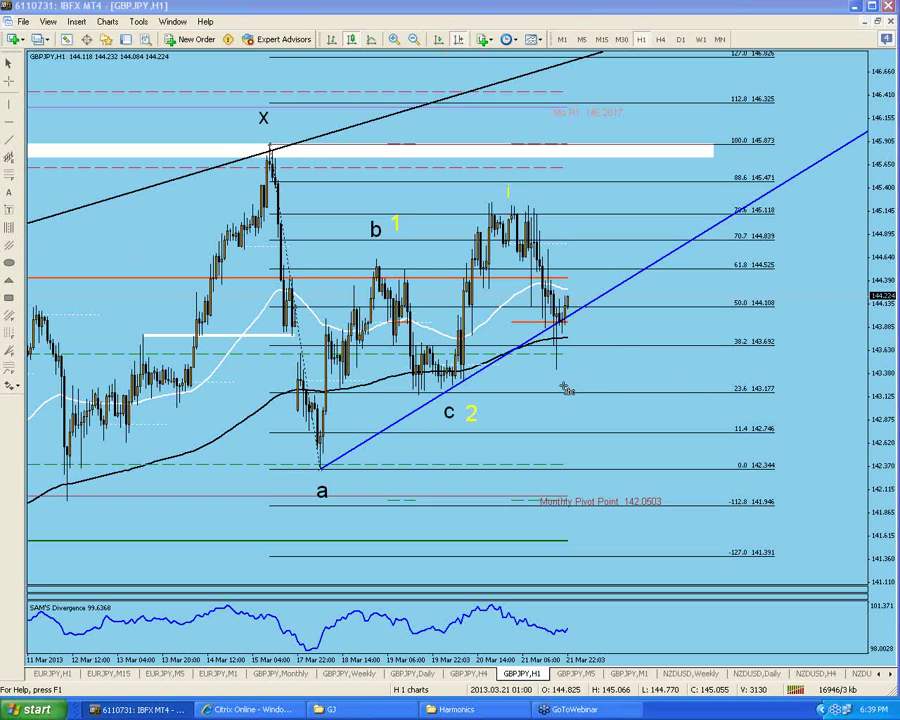
click(518, 410)
text(2)
click(512, 413)
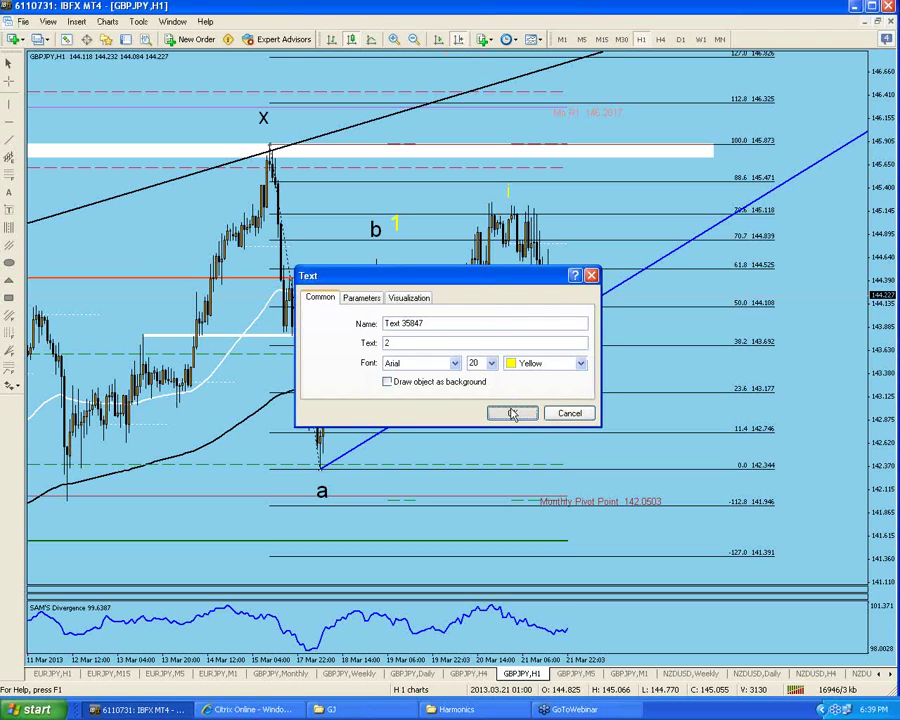
- Change the text of the new label under the recent low to "ii" and move it just beside that low
right_click(562, 393)
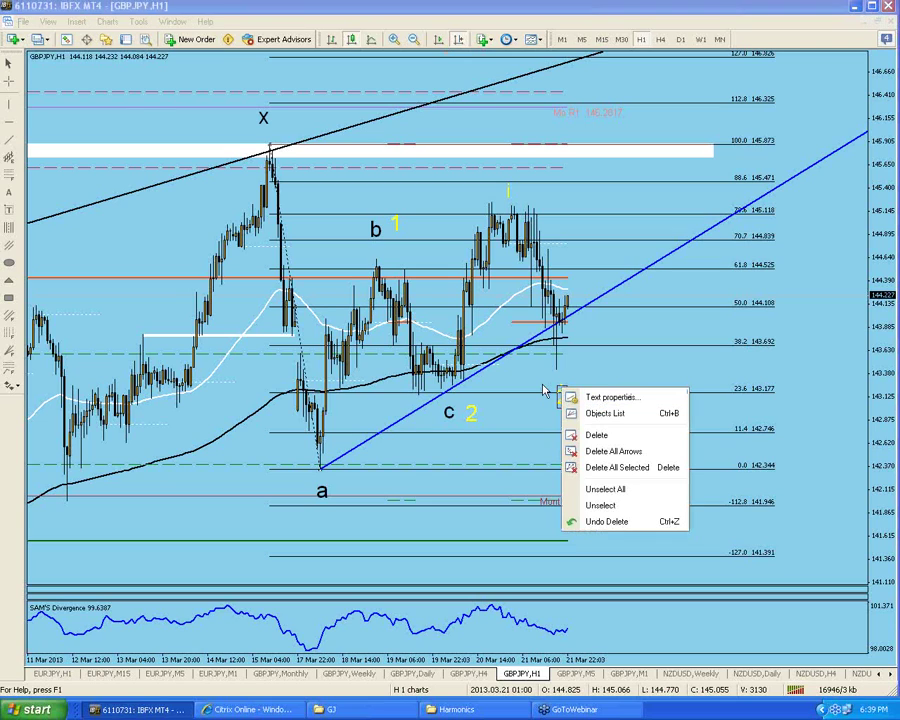
click(612, 397)
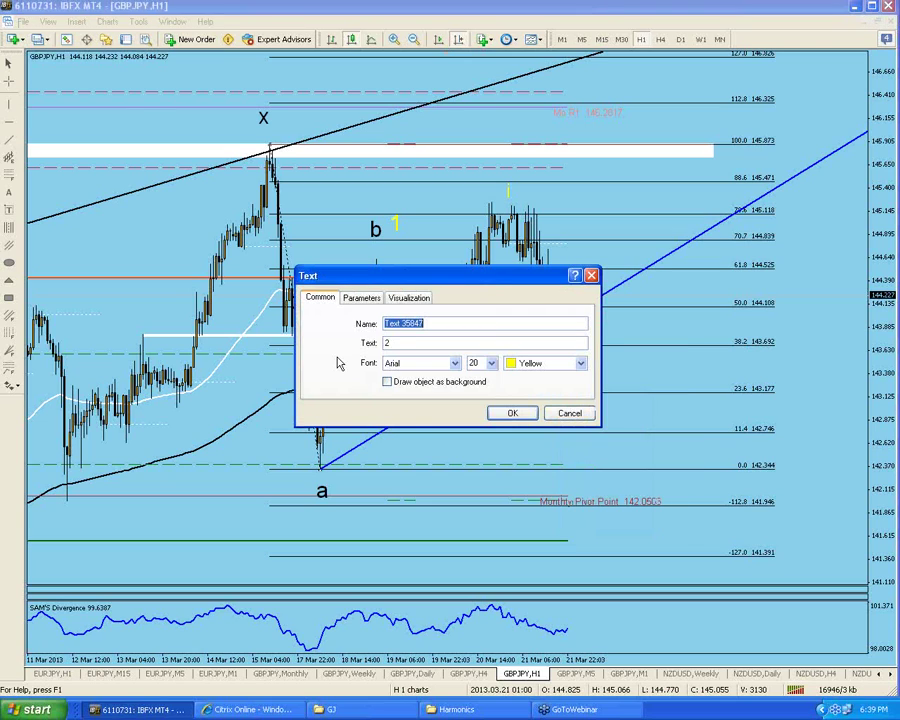
double_click(398, 342)
text(1)
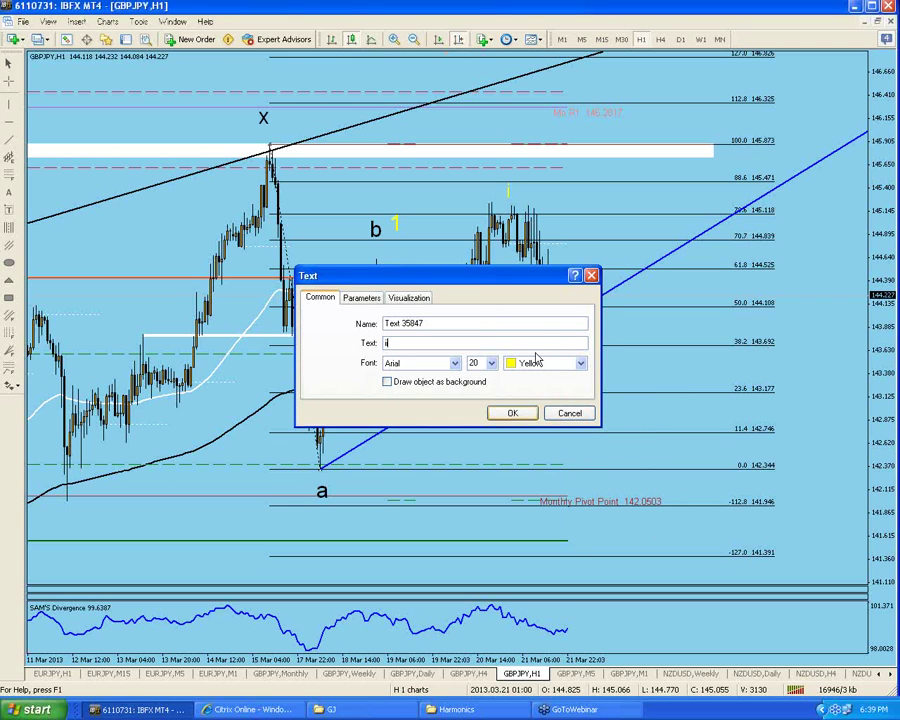
key(Return)
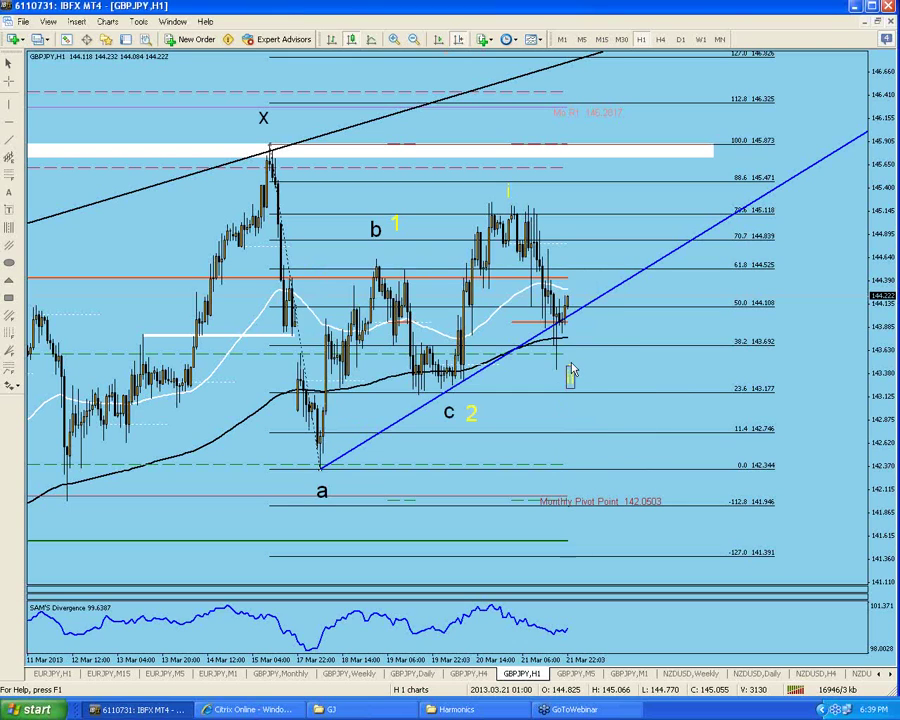
click(576, 360)
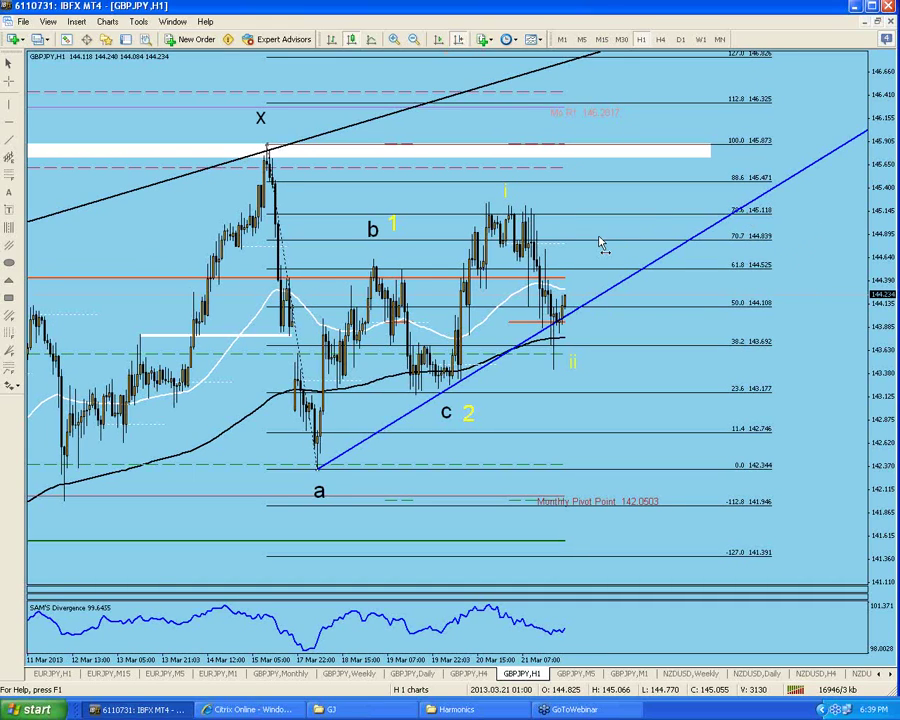
- Add a yellow text label "iii" in the empty future area of the chart, between the 112.8 and 127.0 retracement levels
drag(601, 244, 441, 250)
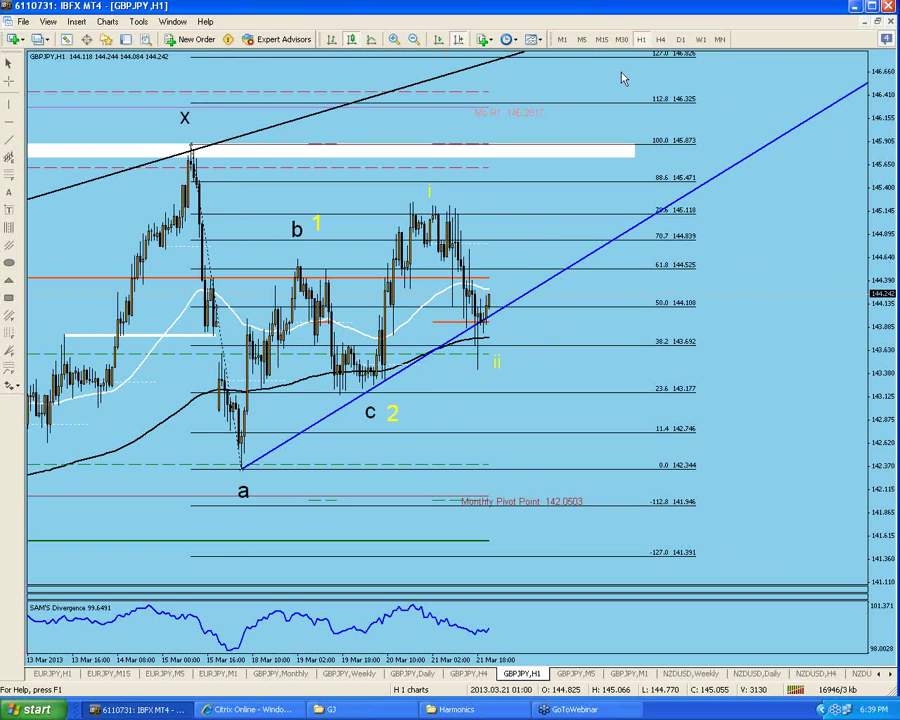
click(8, 191)
click(633, 76)
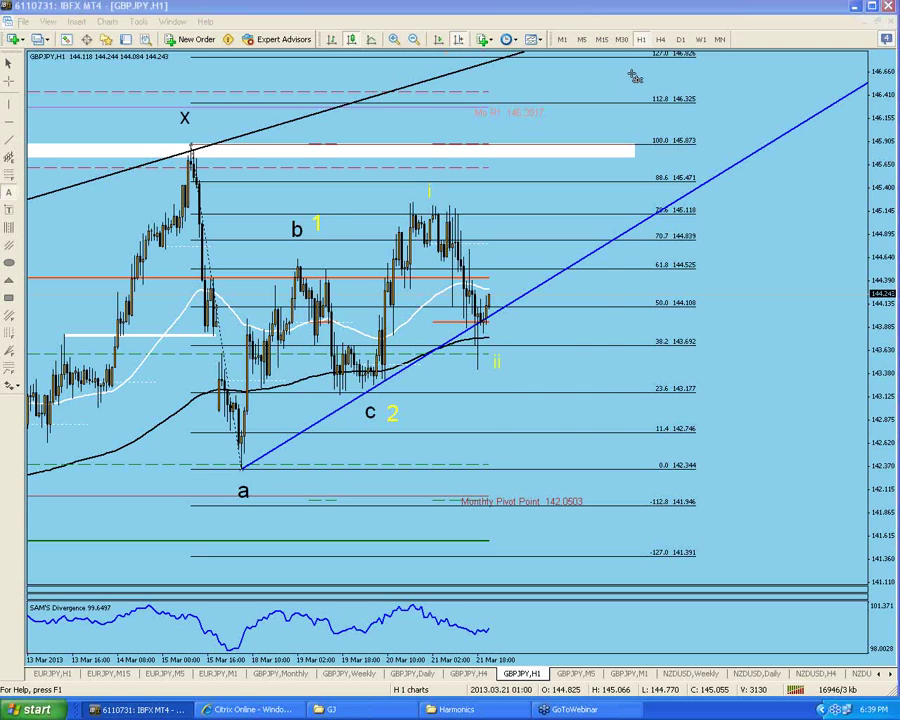
key(Tab)
text(ii)
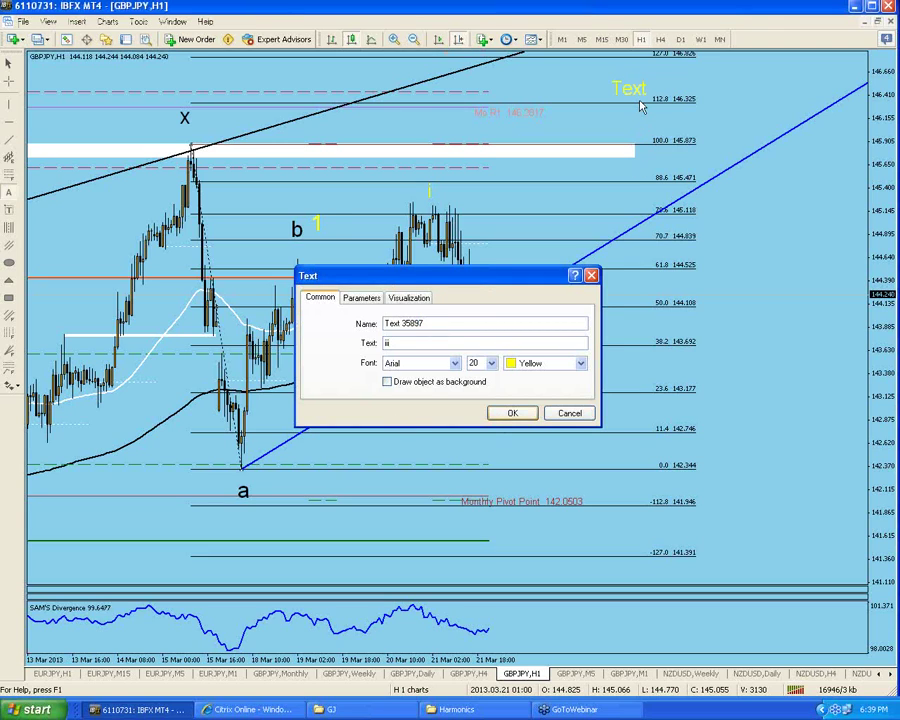
key(Return)
drag(629, 88, 645, 72)
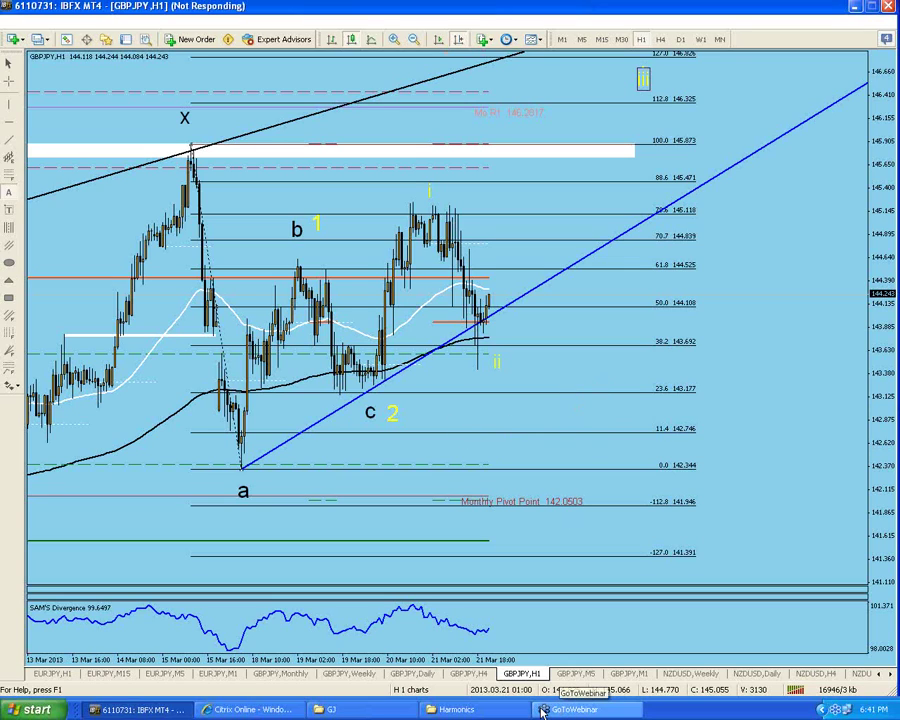
- Switch to the Harmonics folder to view the BIG H&S # 2 diagram, and return to the MT4 chart
click(483, 712)
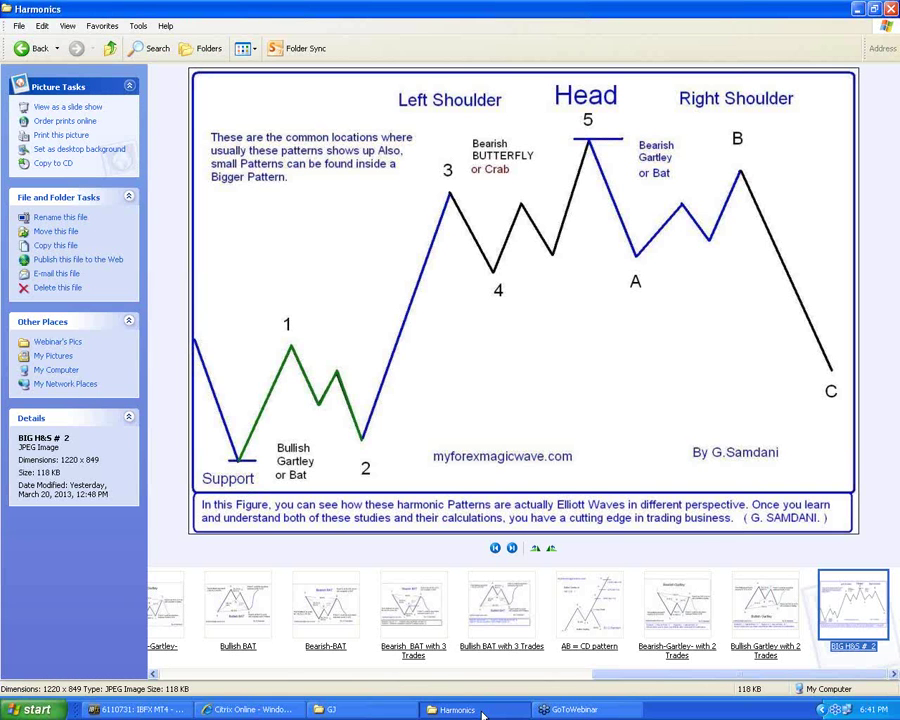
click(162, 712)
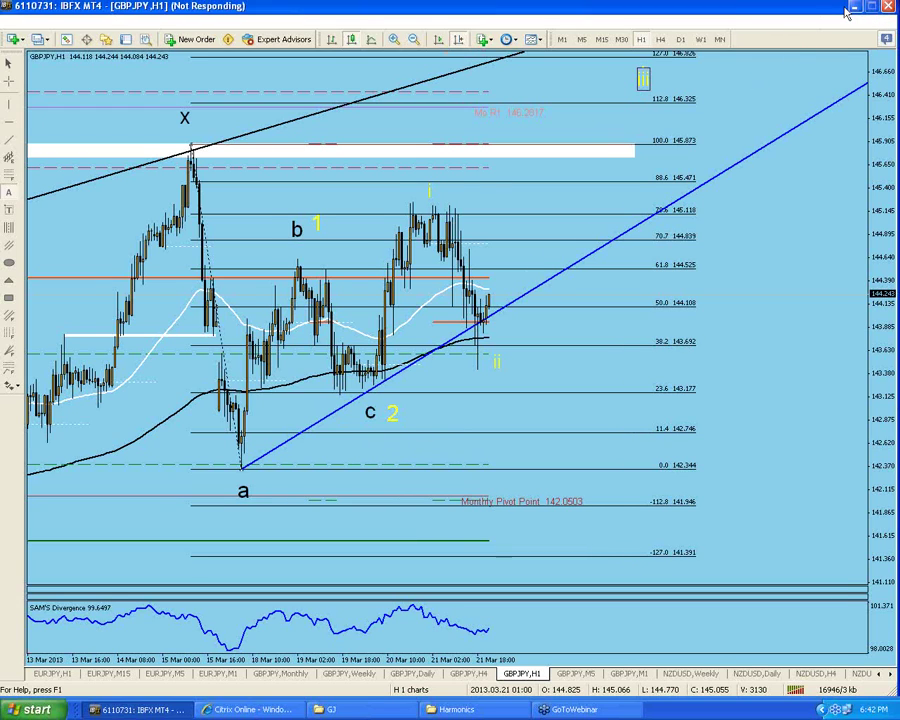
- Try to close the unresponsive MT4 program by forcing it to end
drag(847, 12, 800, 14)
double_click(800, 14)
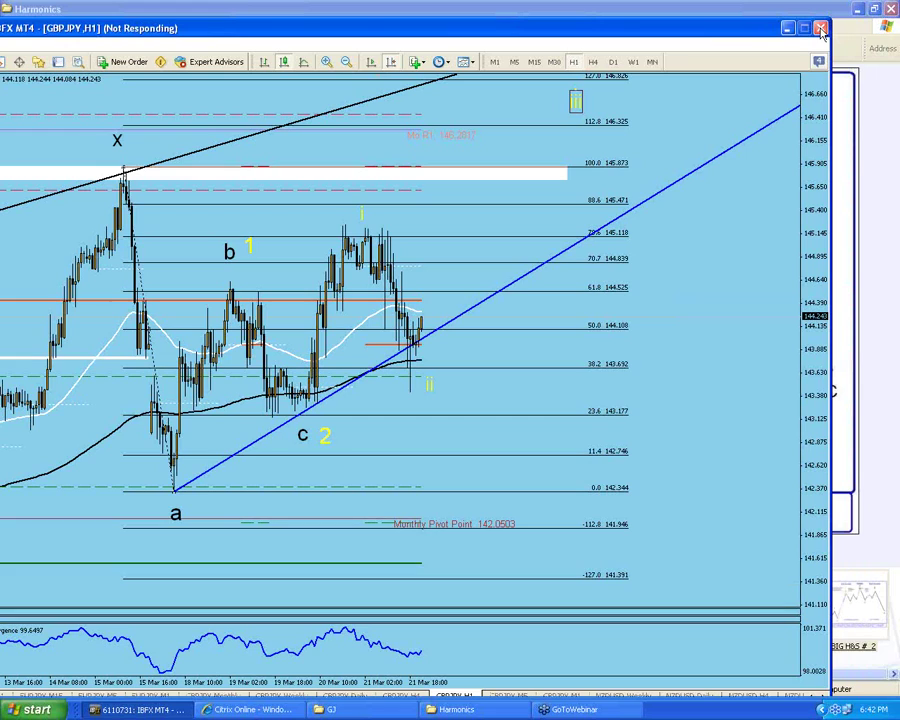
click(820, 28)
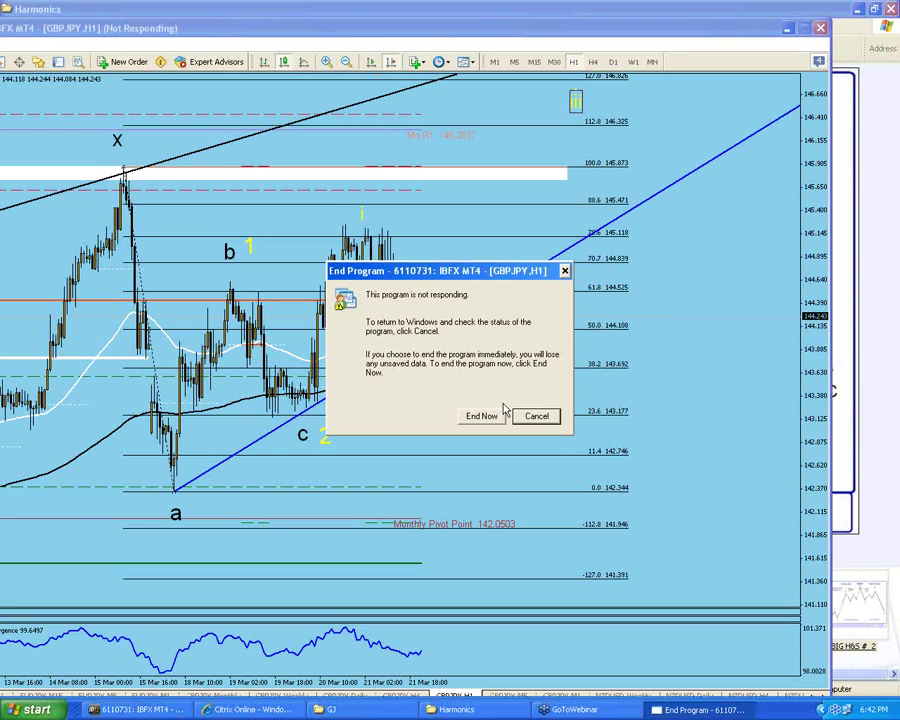
click(490, 415)
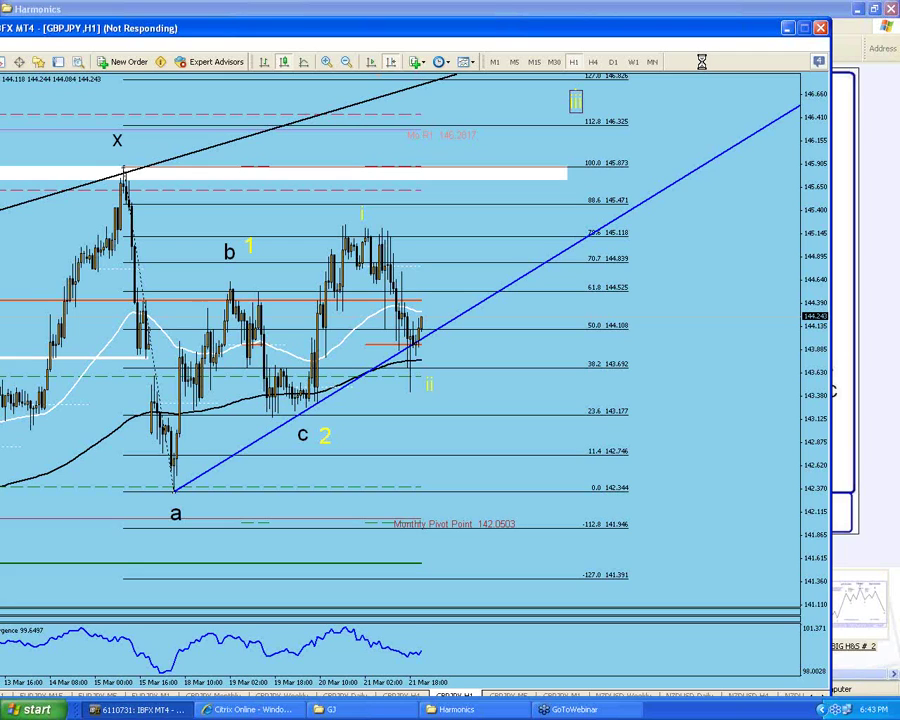
- Open the Elliott Waves folder in Webinar's Pics from the Harmonics window and view the EW within channel Fig. 2 picture
click(512, 712)
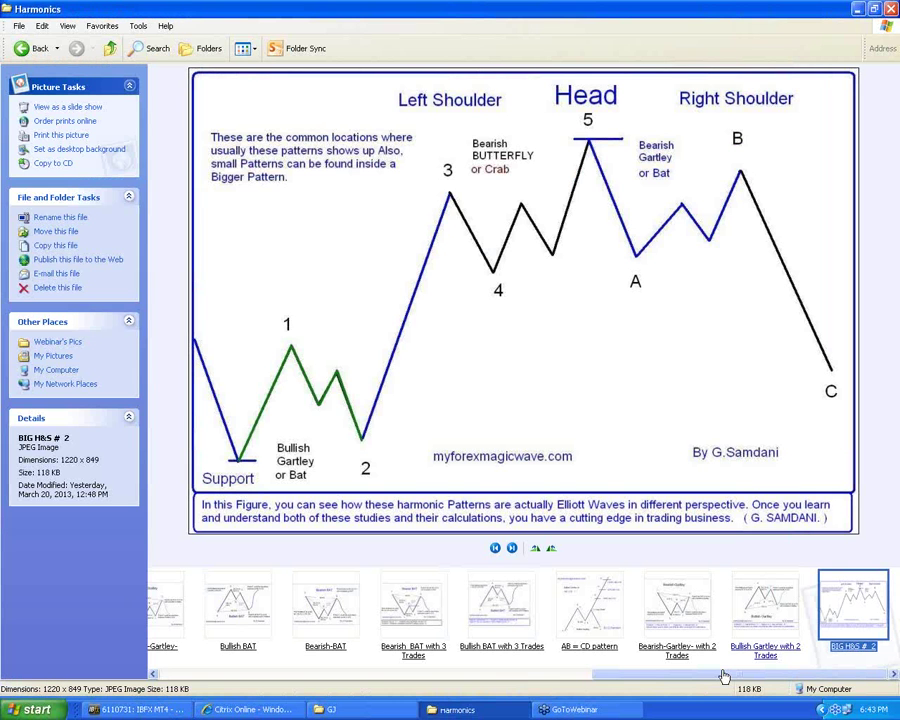
click(37, 48)
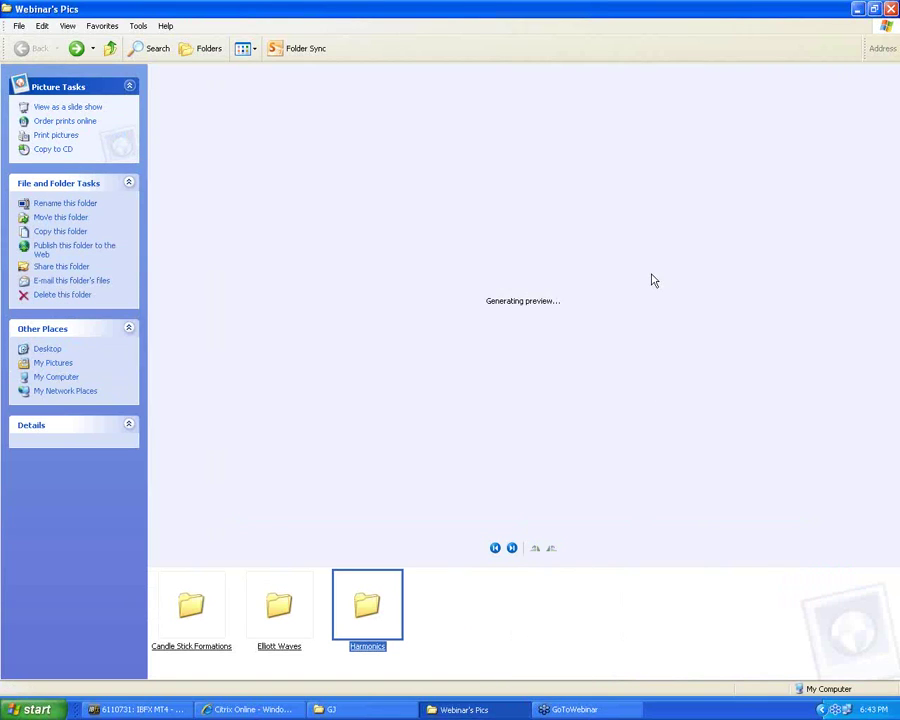
click(280, 612)
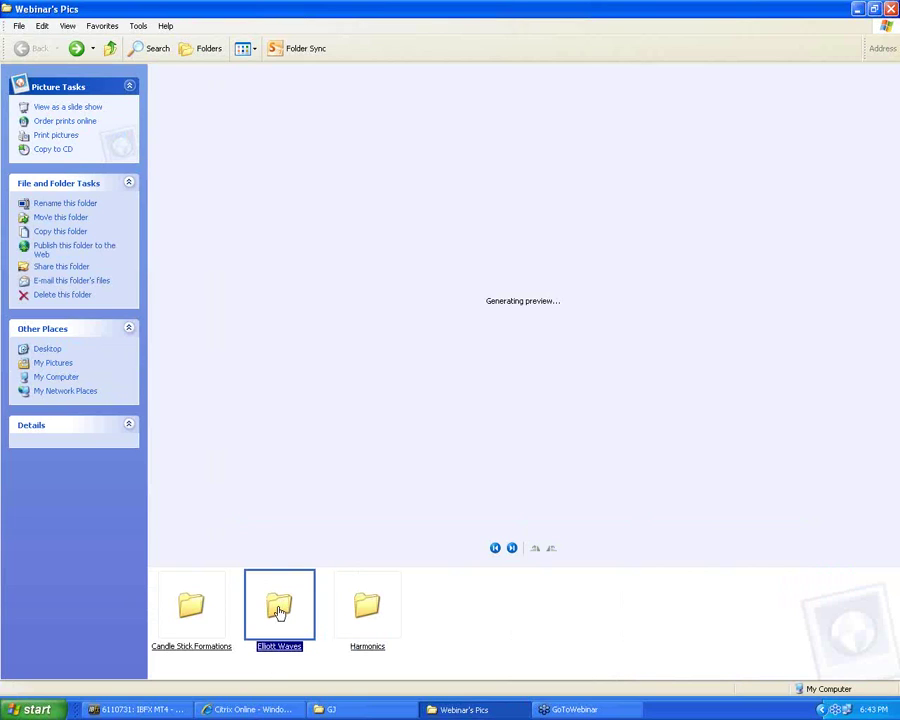
double_click(280, 612)
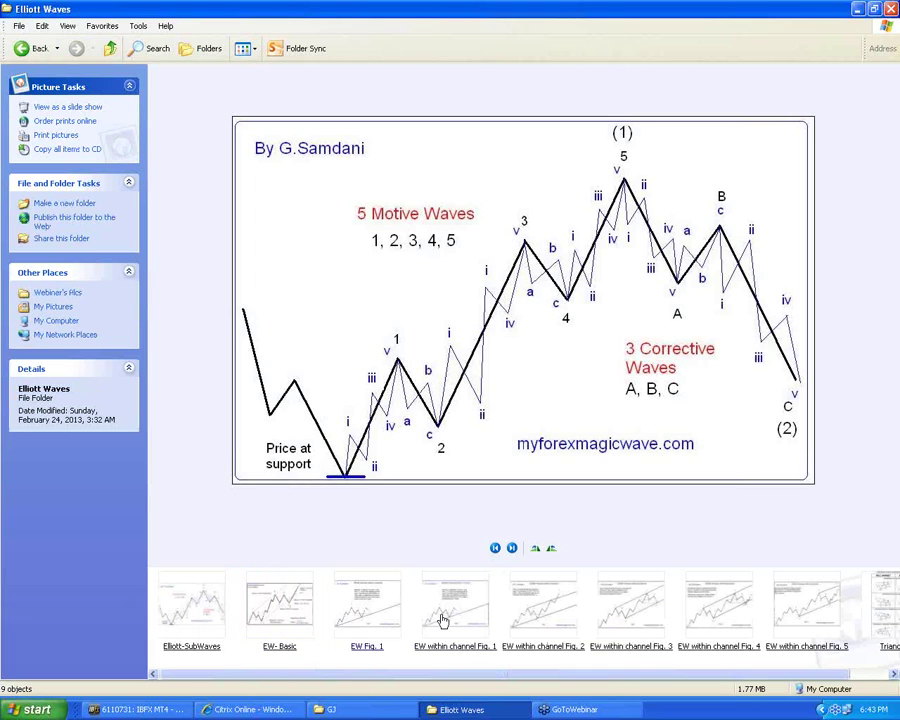
click(541, 617)
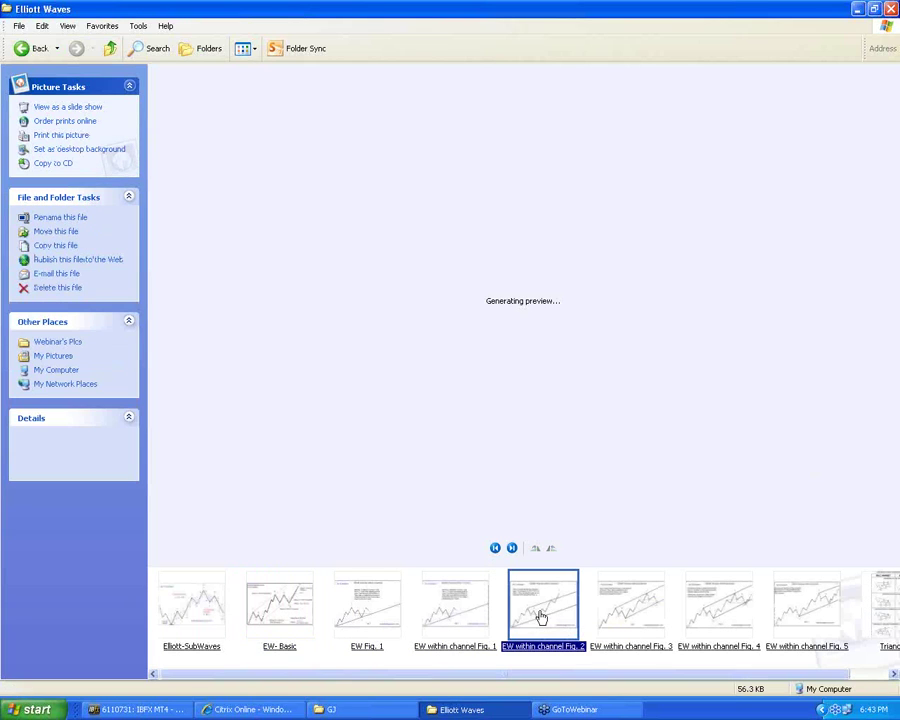